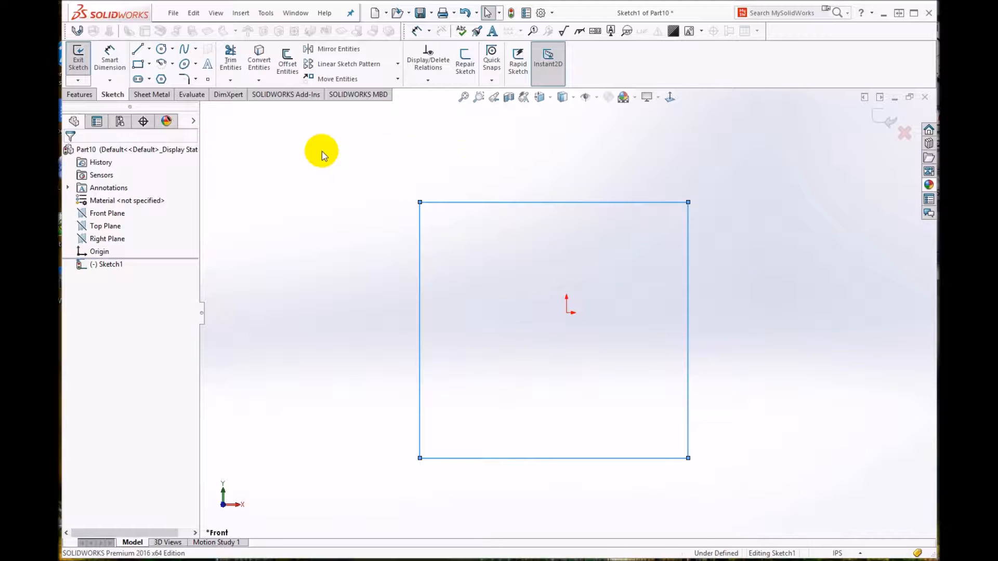
# Dimension the rectangle's left vertical edge and set its height to 3.5 in.
pyautogui.click(108, 55)
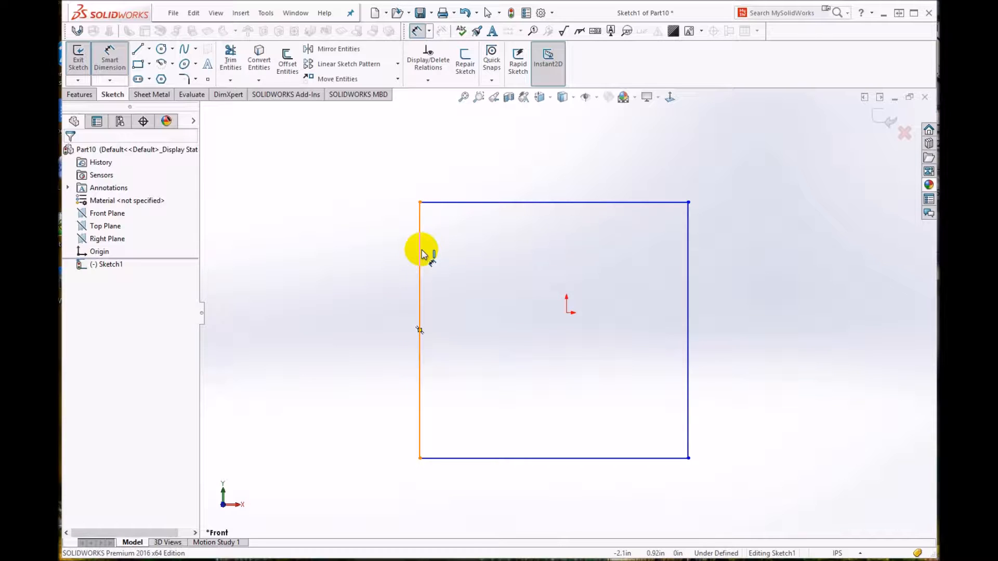
pyautogui.click(421, 279)
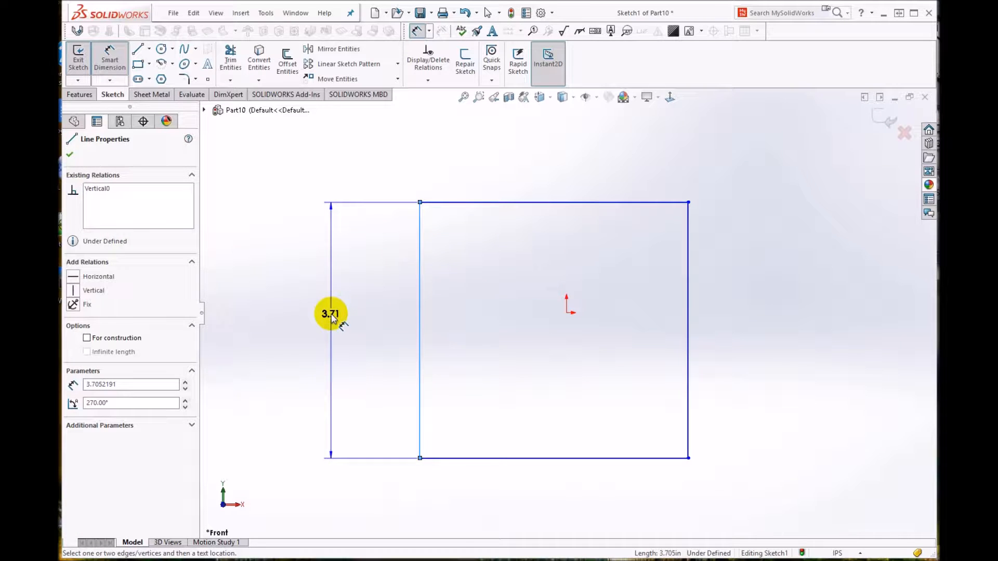
pyautogui.click(332, 314)
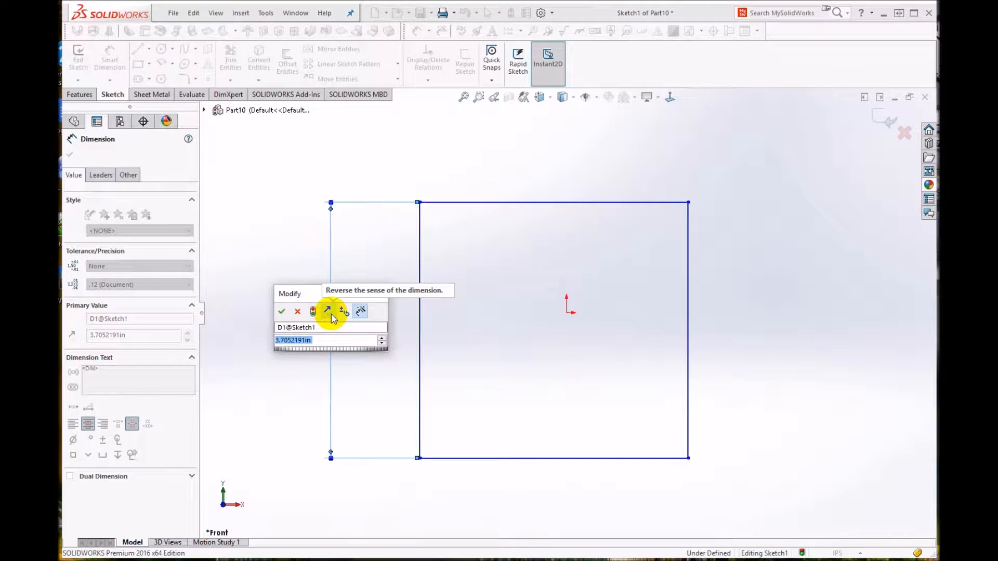
pyautogui.write('3.5')
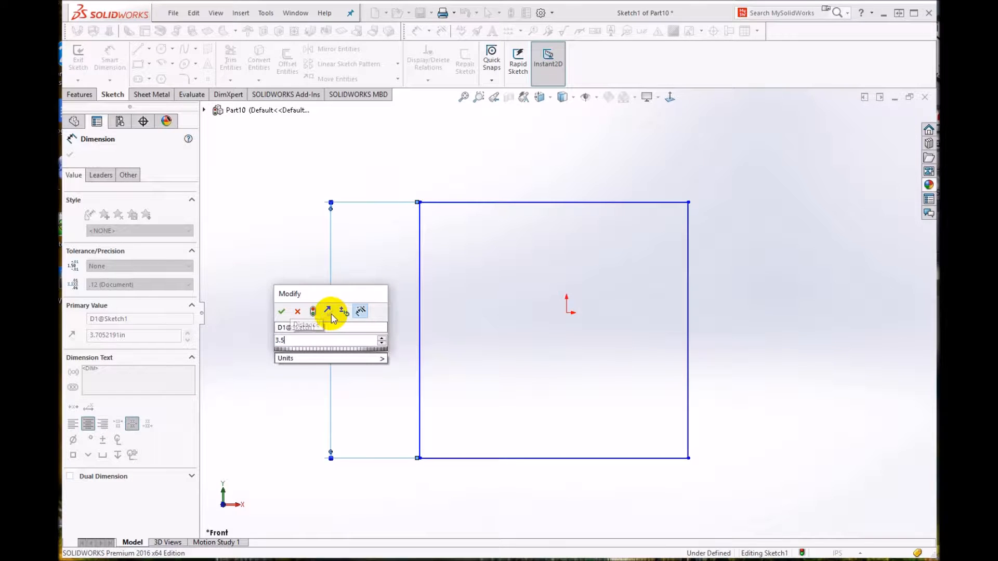
pyautogui.press('Return')
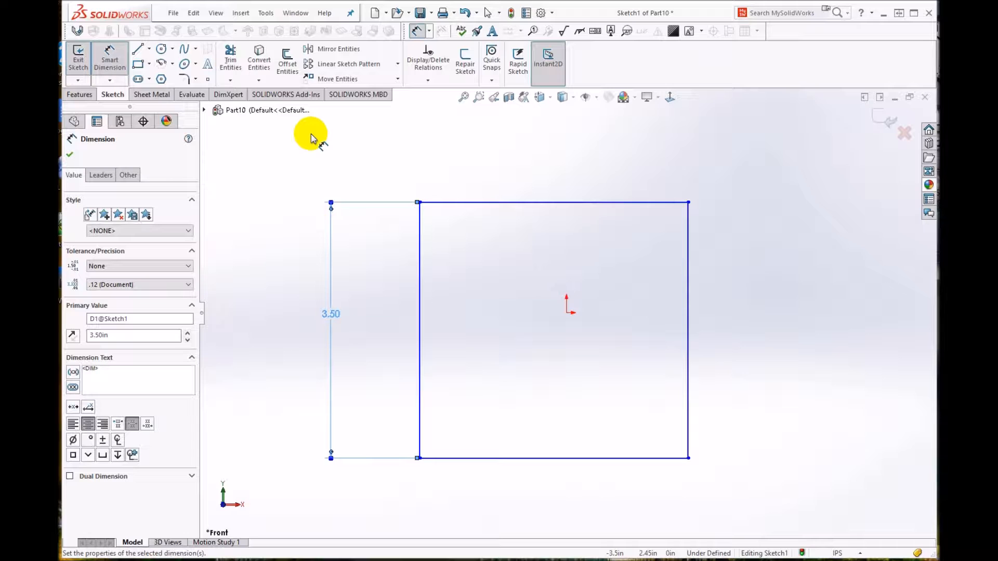
pyautogui.click(69, 155)
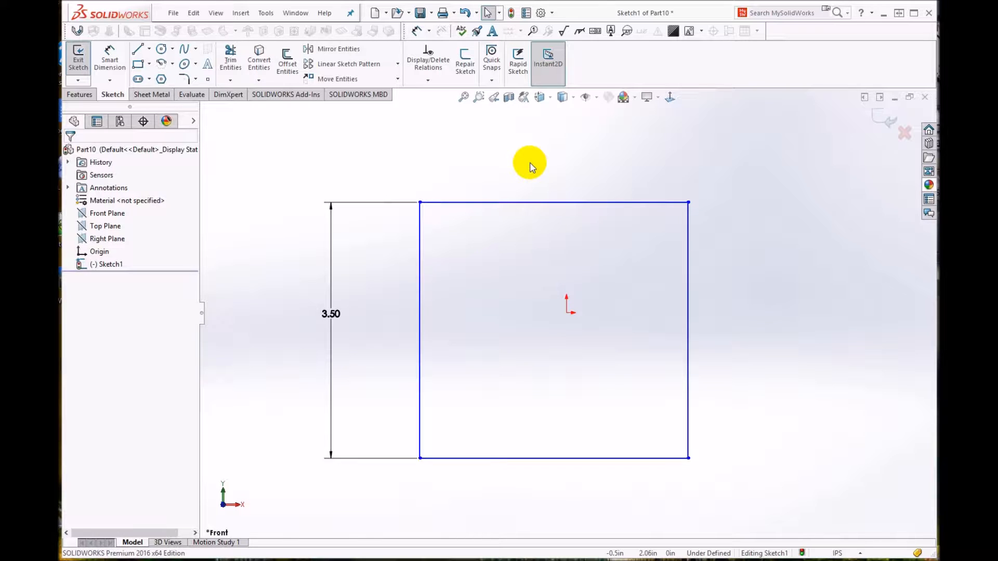
# Dimension the distance between the rectangle's two vertical edges above the shape and set it to 3 in.
pyautogui.press('Return')
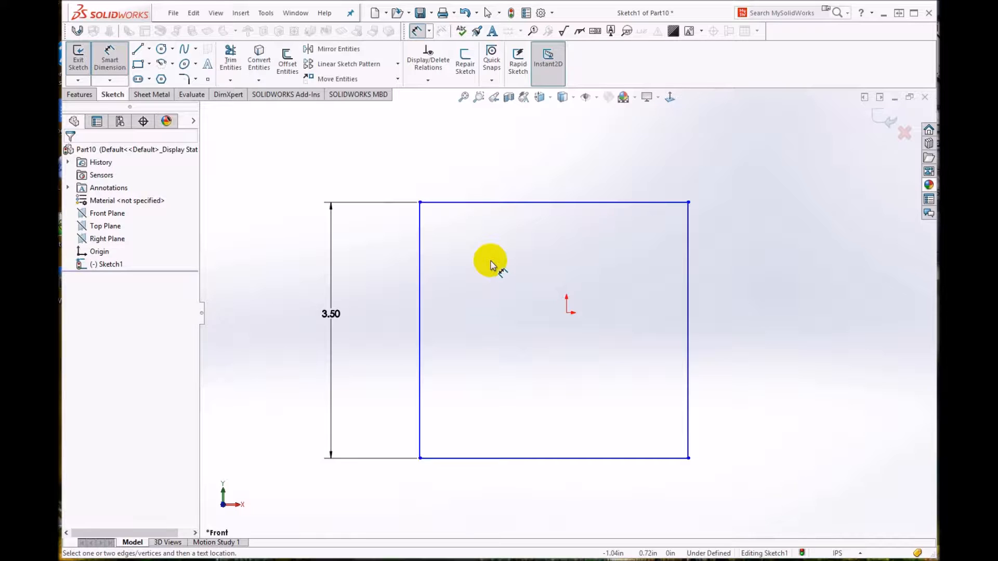
pyautogui.click(420, 244)
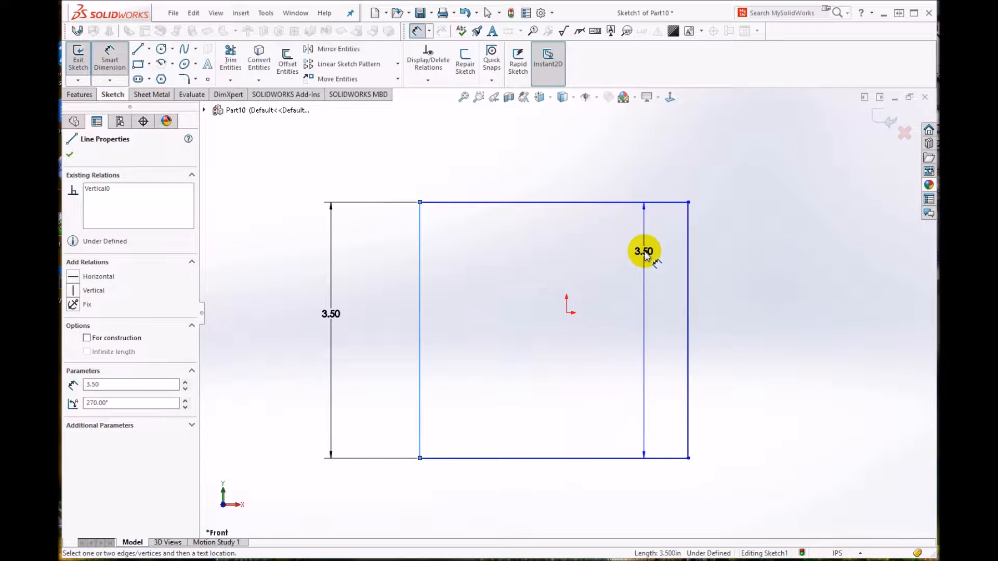
pyautogui.click(686, 262)
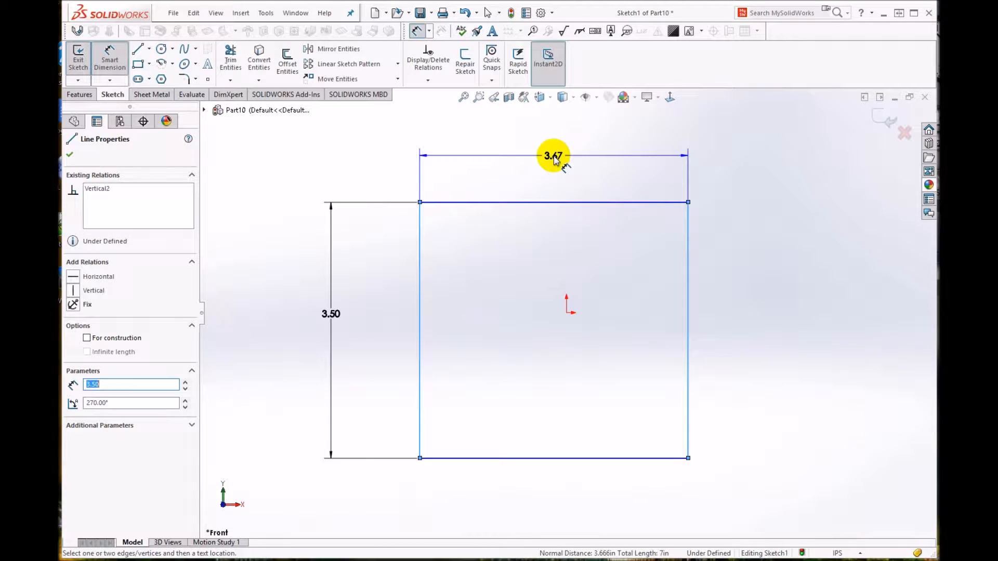
pyautogui.click(554, 158)
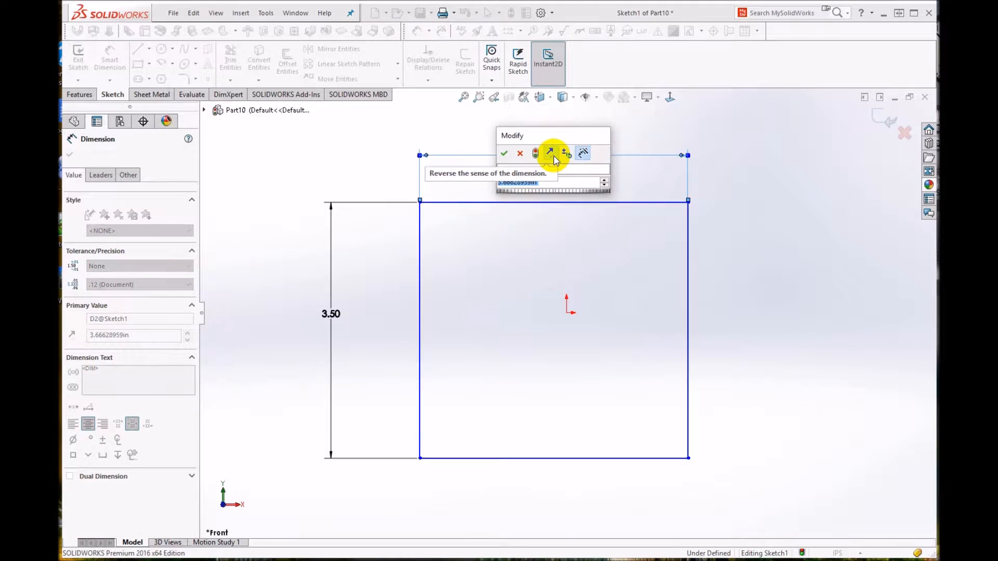
pyautogui.write('3')
pyautogui.press('Return')
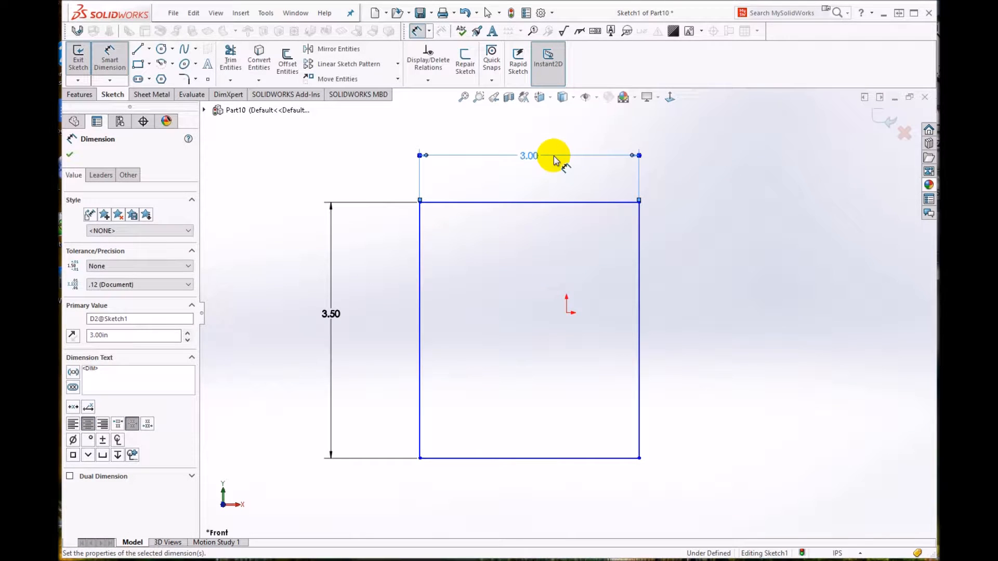
pyautogui.click(70, 156)
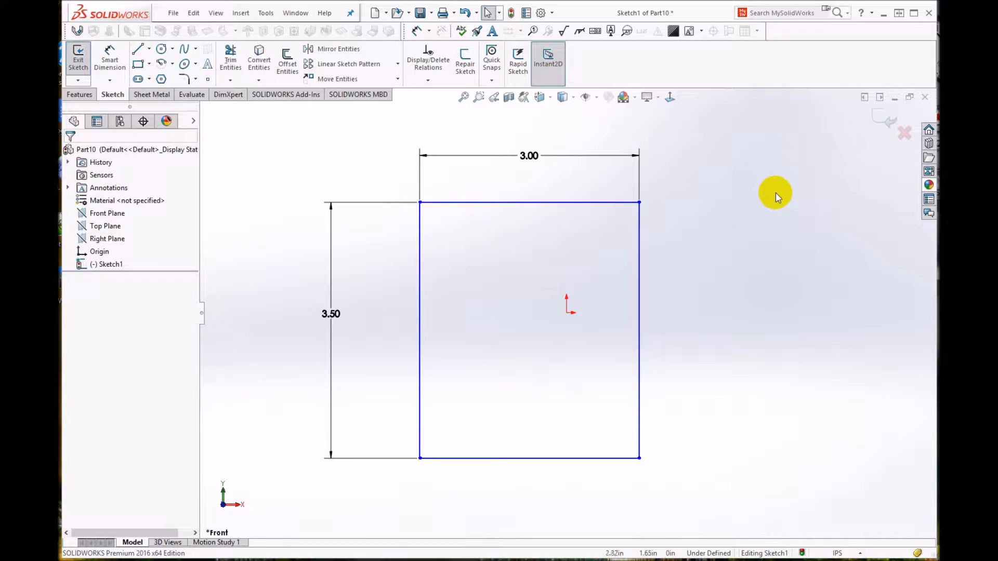
# Change the rectangle's width dimension to 4 in.
pyautogui.click(530, 156)
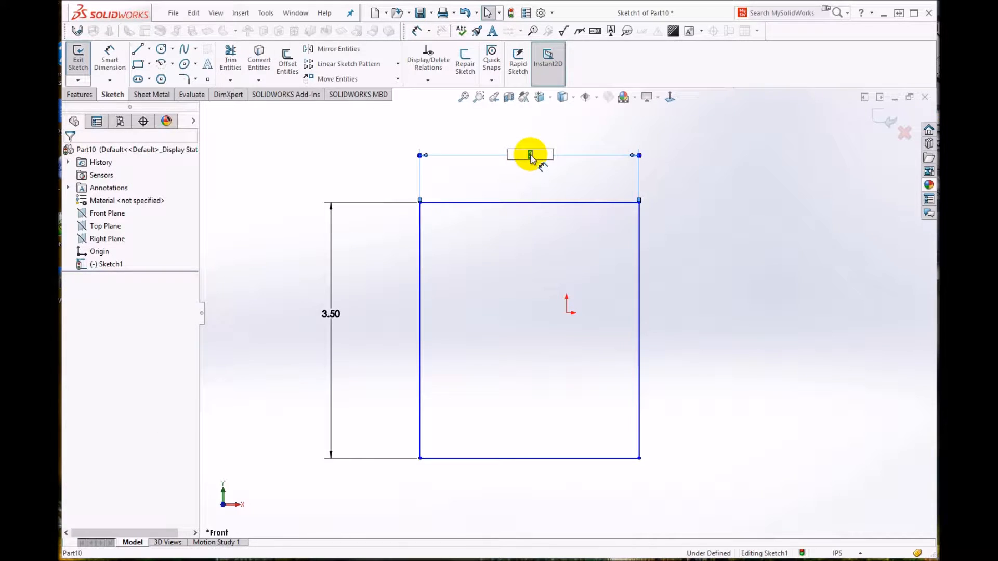
pyautogui.write('4')
pyautogui.press('Return')
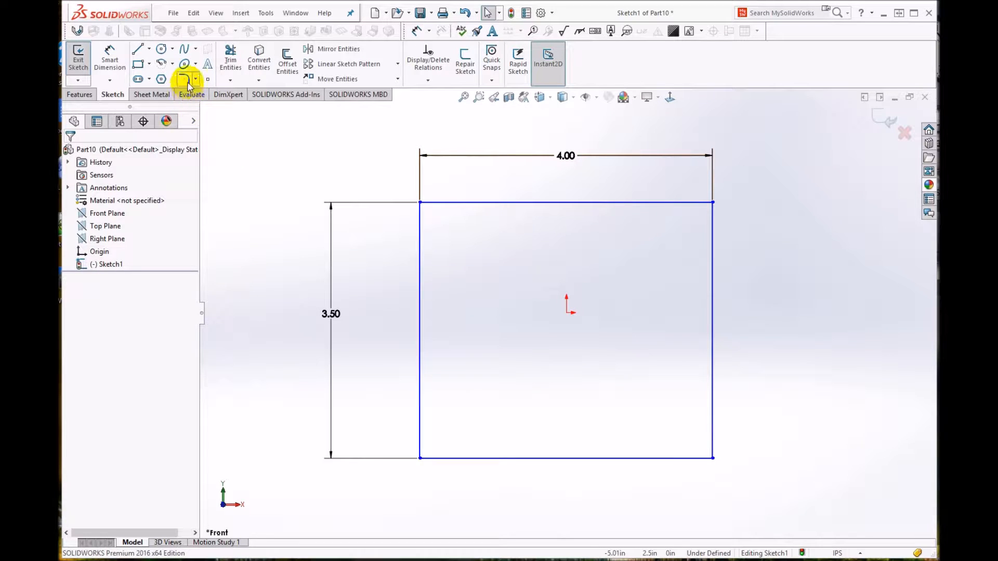
# Sketch a circle about 0.85 in in diameter inside the rectangle near its upper-left corner.
pyautogui.click(161, 51)
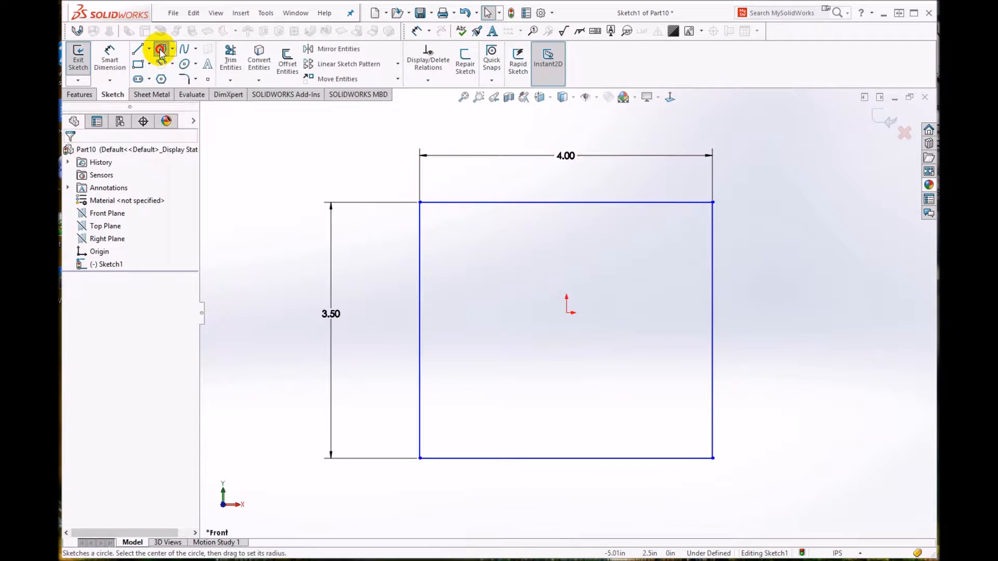
pyautogui.click(477, 255)
pyautogui.click(508, 262)
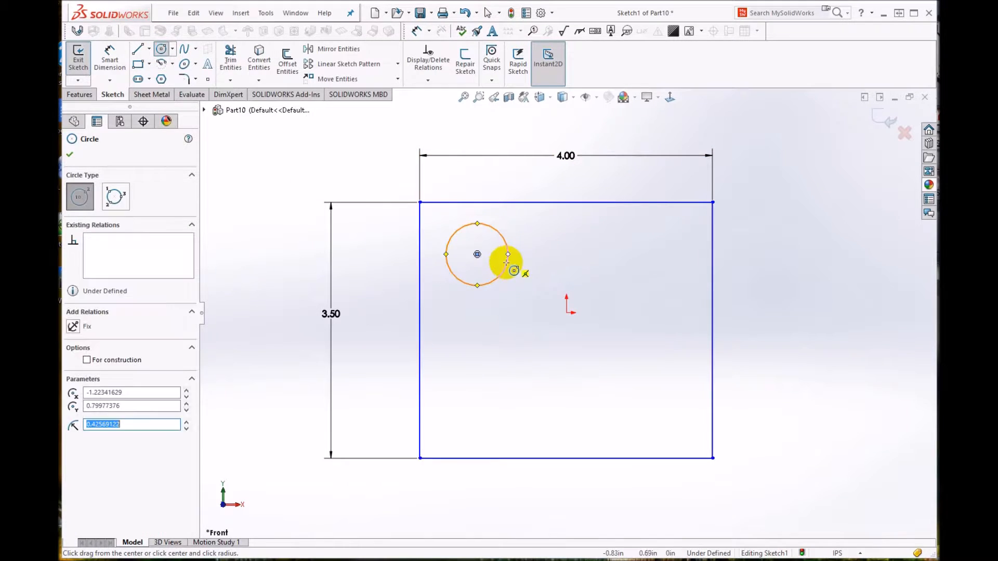
# Sketch a horizontal straight slot just below the origin, about 1.48 in between arc centres and 0.63 in wide.
pyautogui.click(138, 79)
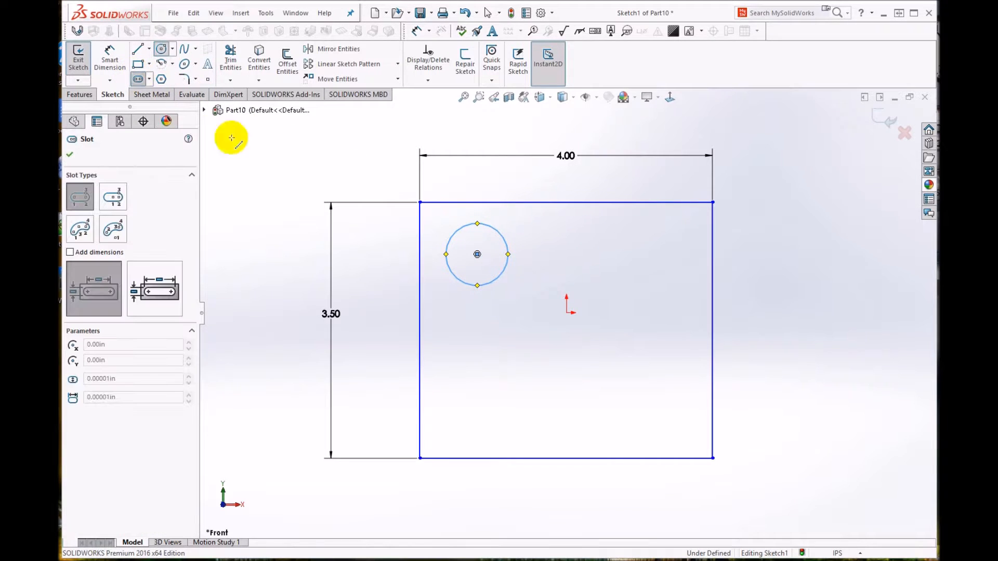
pyautogui.click(516, 336)
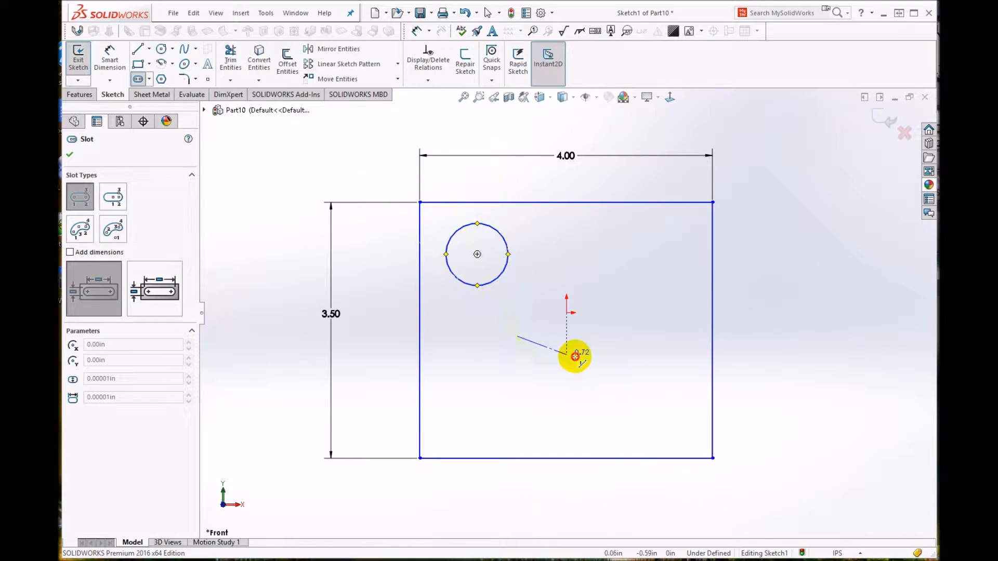
pyautogui.click(626, 336)
pyautogui.click(631, 314)
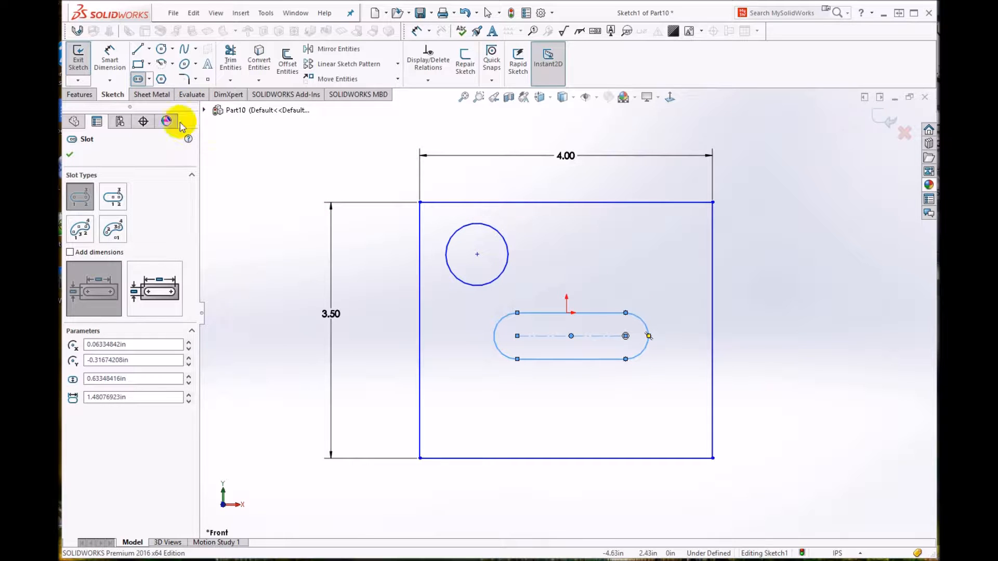
# Sketch a six-sided polygon with an inscribed circle about 1 in in diameter below the slot, near the rectangle's bottom edge.
pyautogui.click(161, 79)
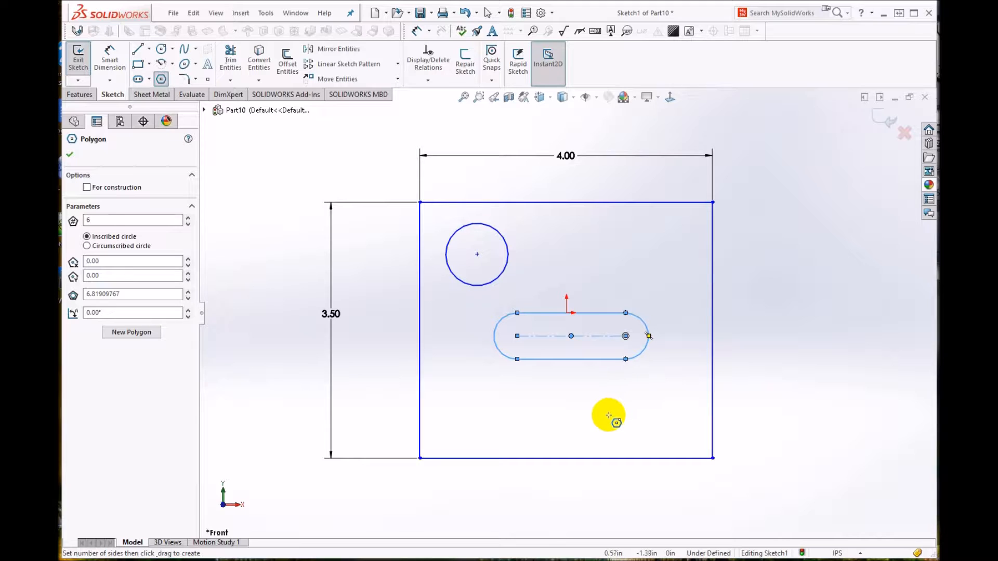
pyautogui.moveTo(609, 415); pyautogui.dragTo(645, 401)
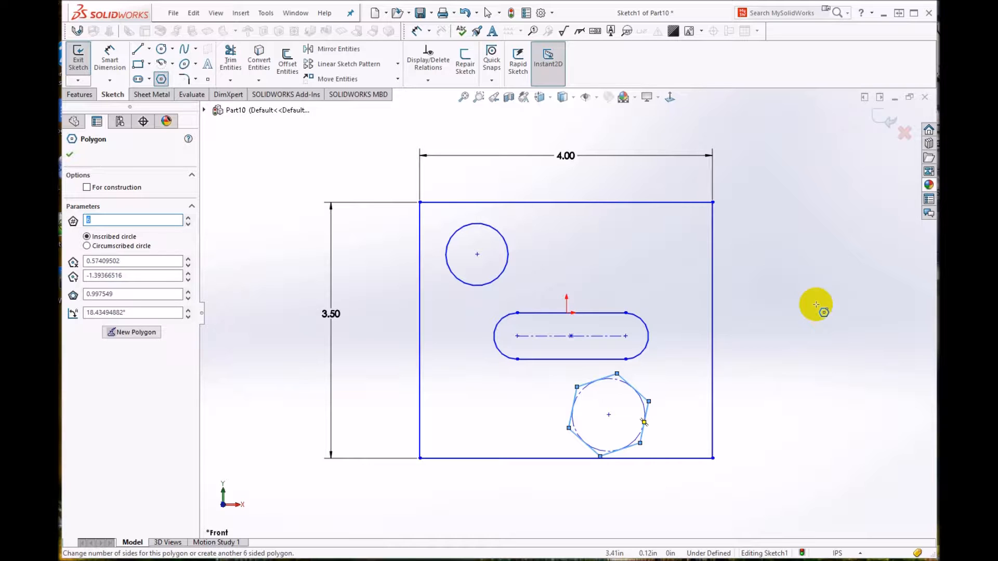
pyautogui.click(70, 155)
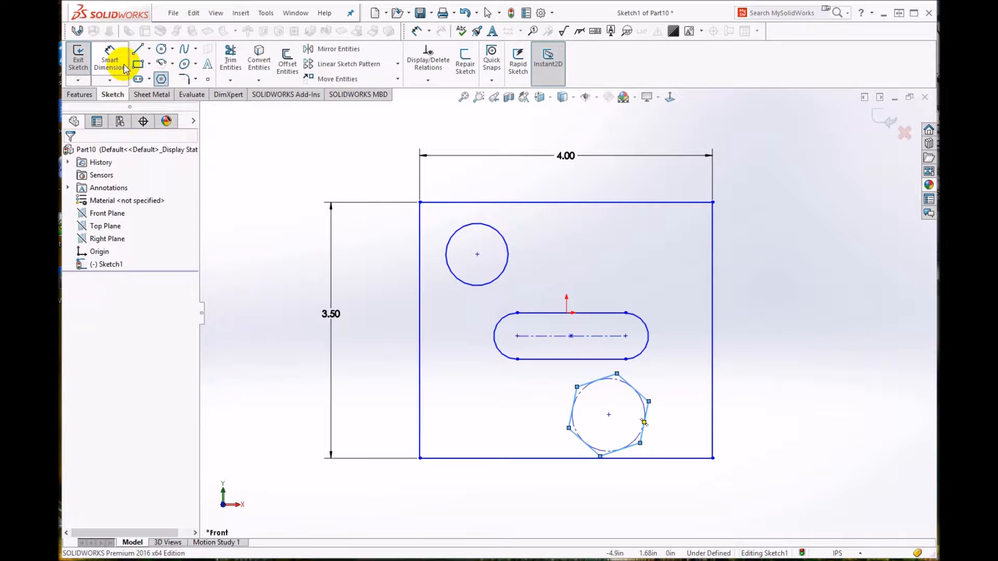
# Dimension the circle's diameter as 0.5 in, placing the dimension outside the rectangle's upper-left corner.
pyautogui.press('d')
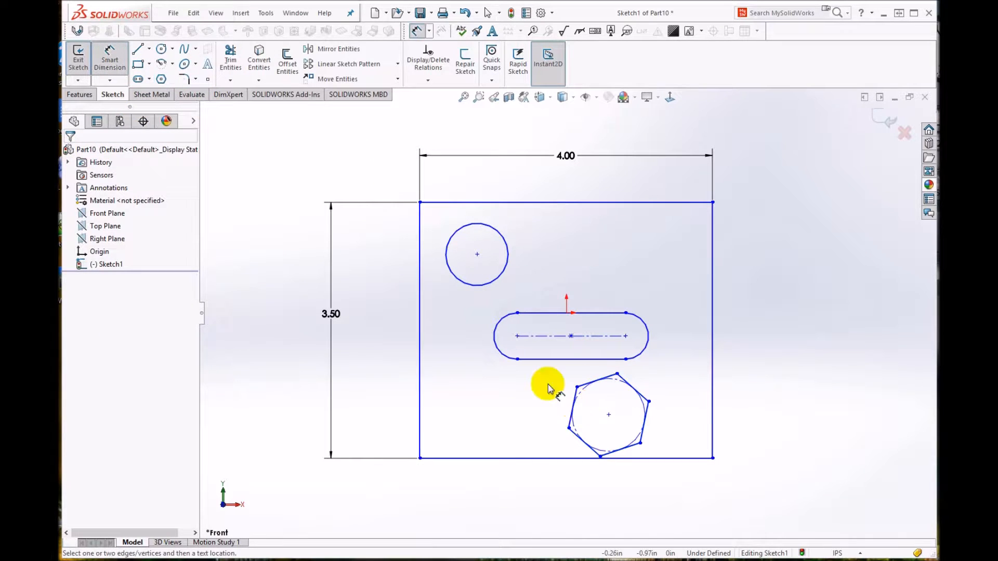
pyautogui.click(453, 239)
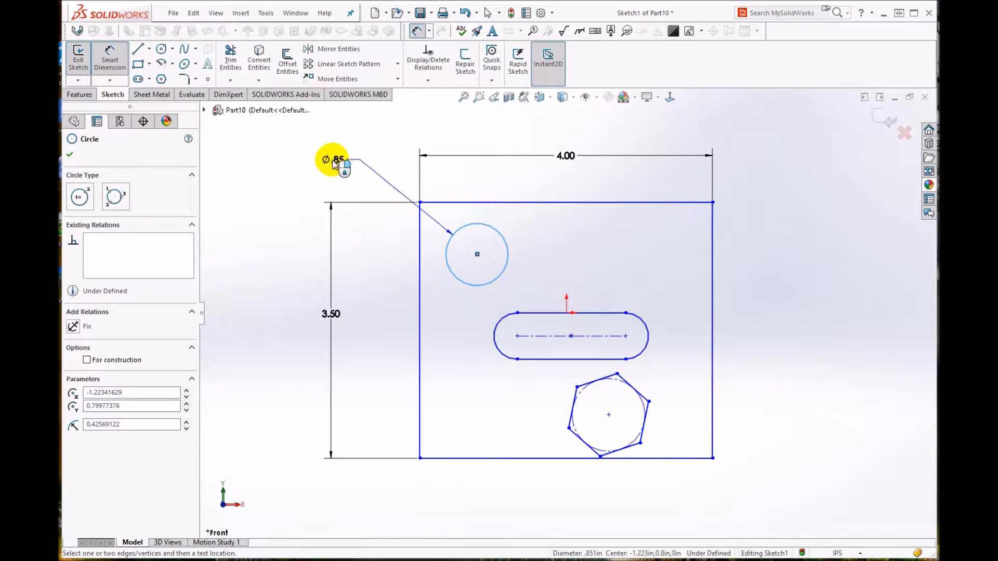
pyautogui.click(330, 164)
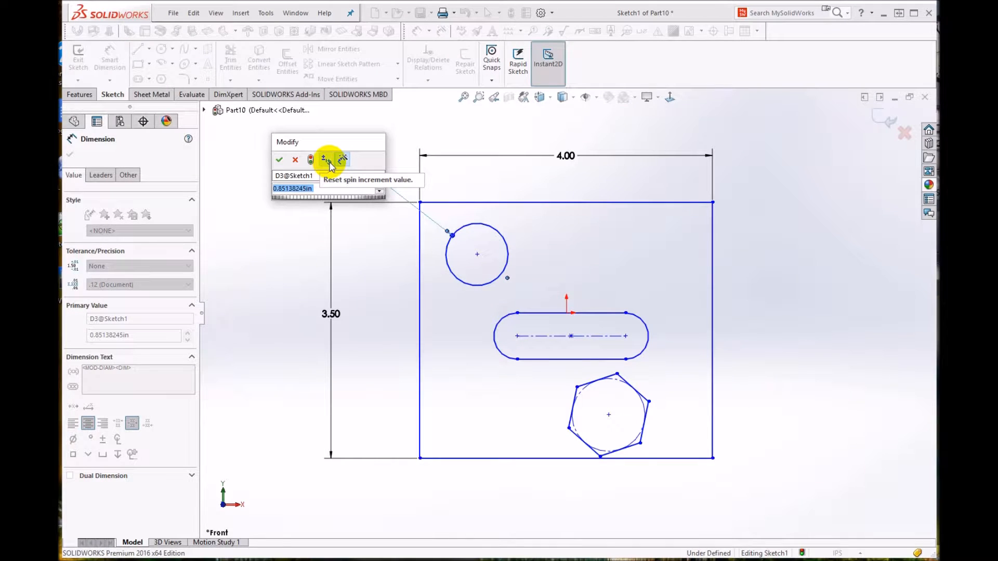
pyautogui.click(330, 164)
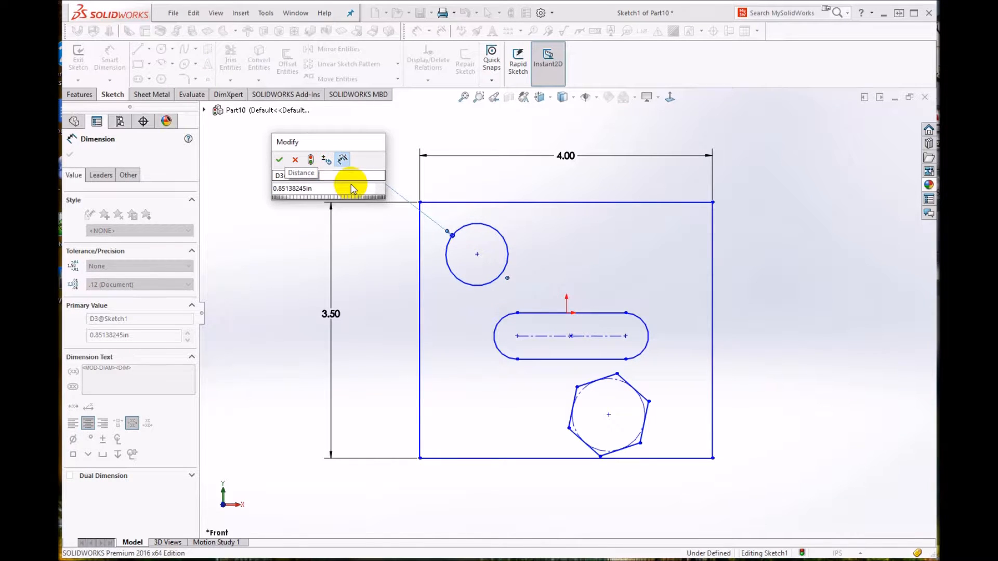
pyautogui.doubleClick(343, 175)
pyautogui.moveTo(341, 175); pyautogui.dragTo(279, 190)
pyautogui.press('Tab')
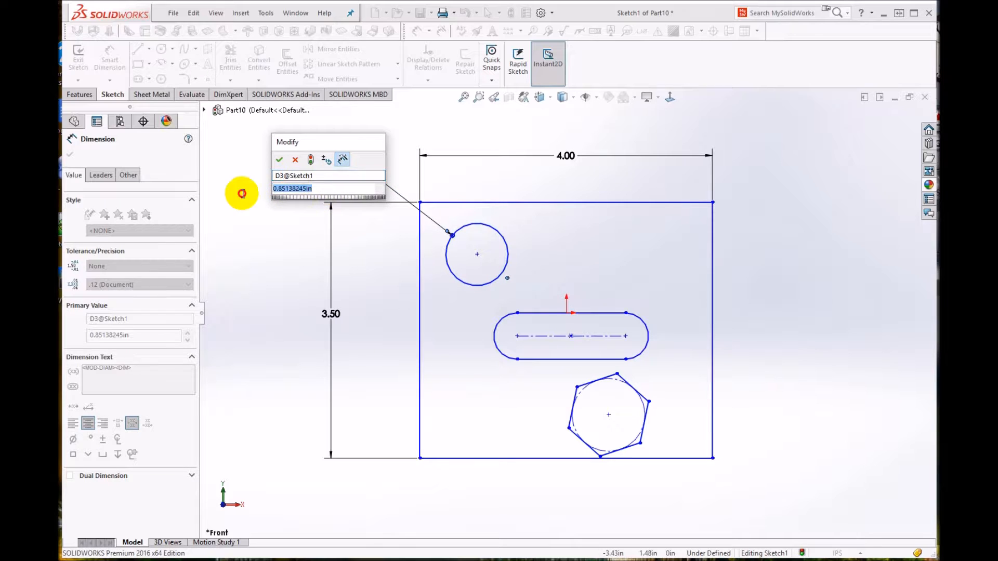
pyautogui.write('.5')
pyautogui.press('Return')
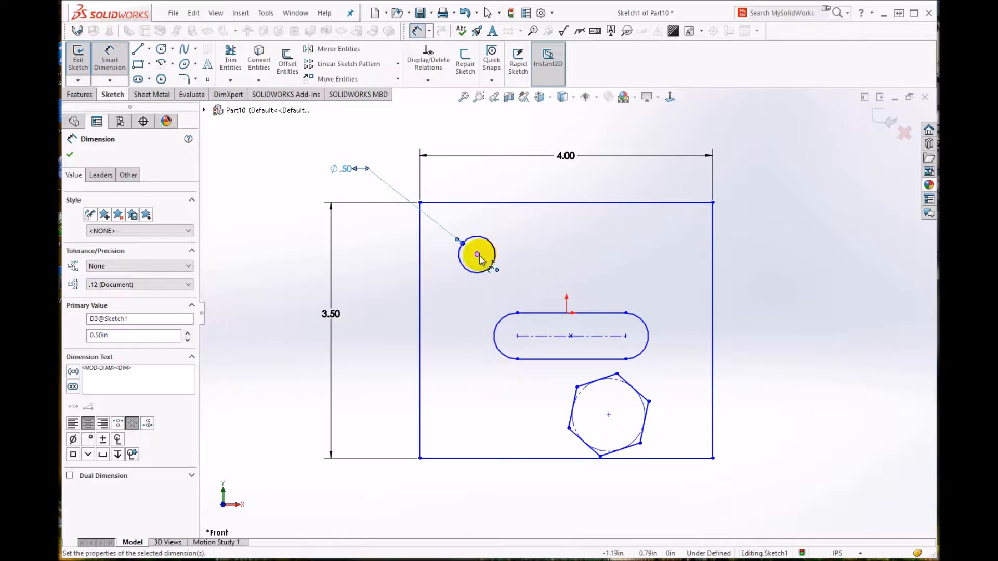
# Dimension the circle's centre 2.75 in above the rectangle's bottom edge.
pyautogui.click(477, 254)
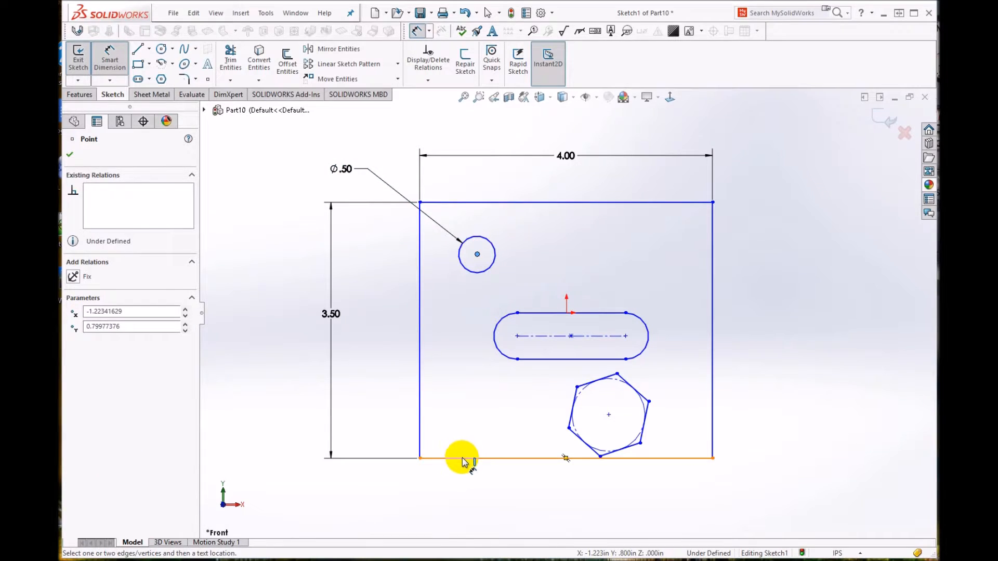
pyautogui.click(462, 458)
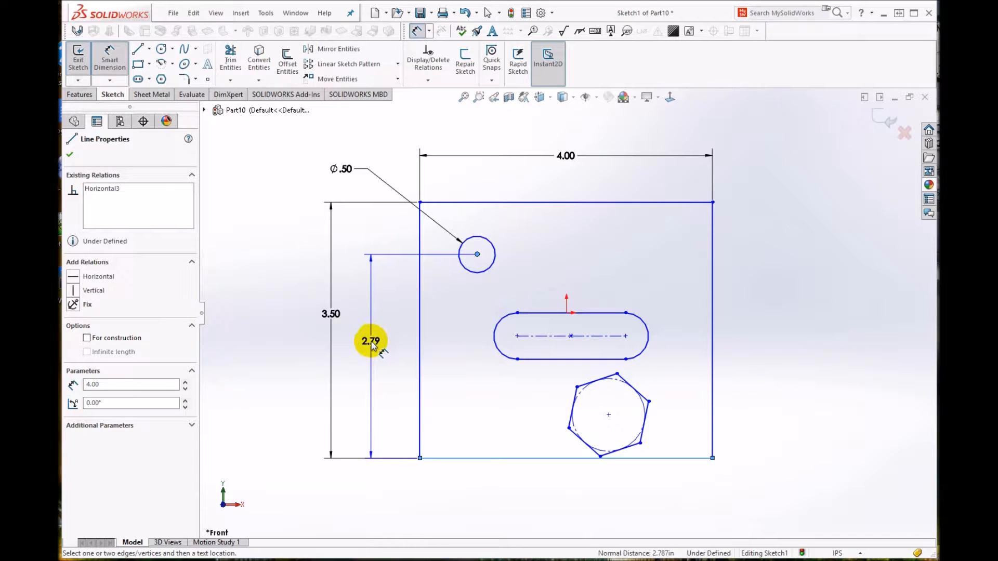
pyautogui.click(372, 345)
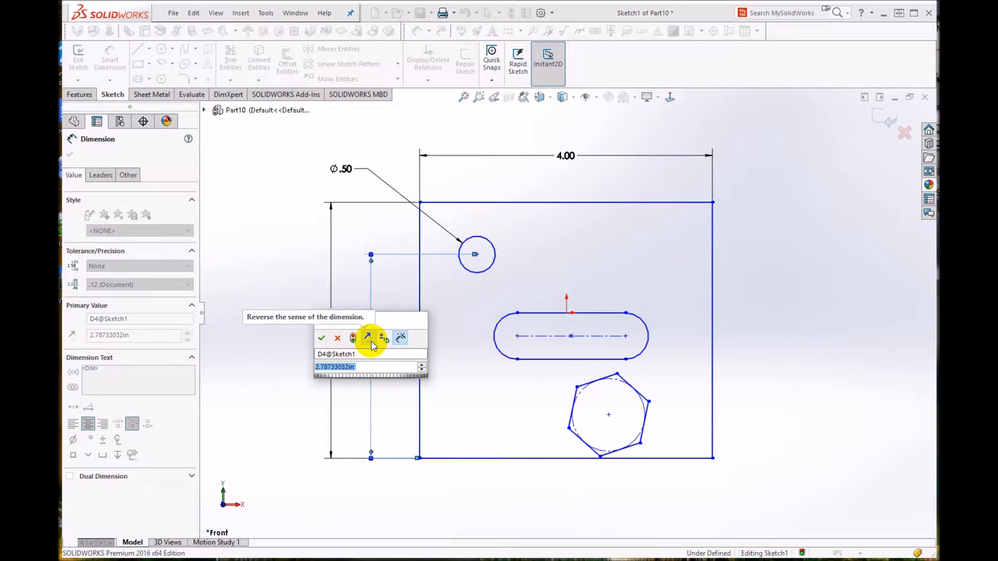
pyautogui.write('2.75')
pyautogui.press('Return')
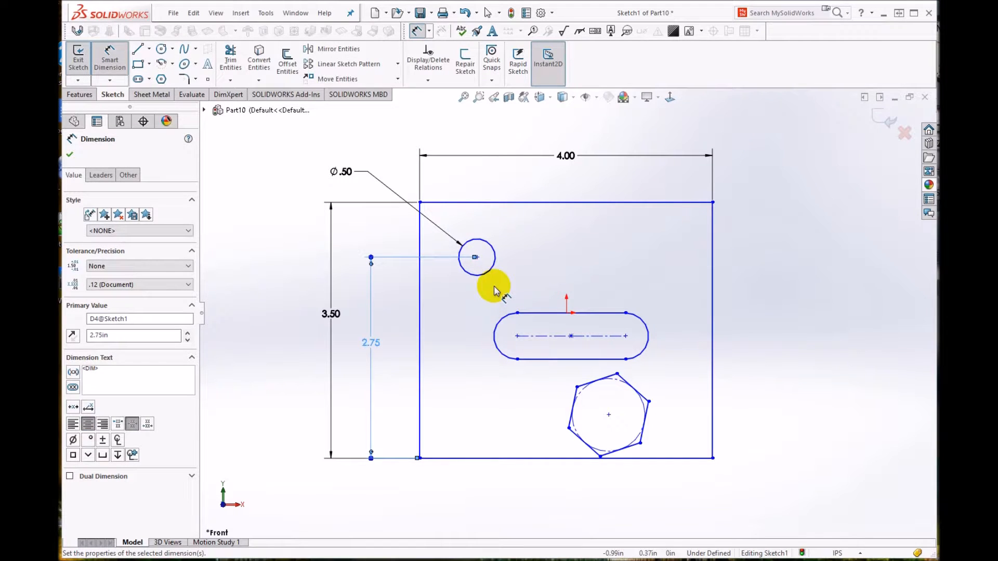
# Dimension the circle's centre 0.75 in from the rectangle's left edge, placing the dimension below the rectangle.
pyautogui.moveTo(423, 425); pyautogui.dragTo(477, 260)
pyautogui.click(477, 258)
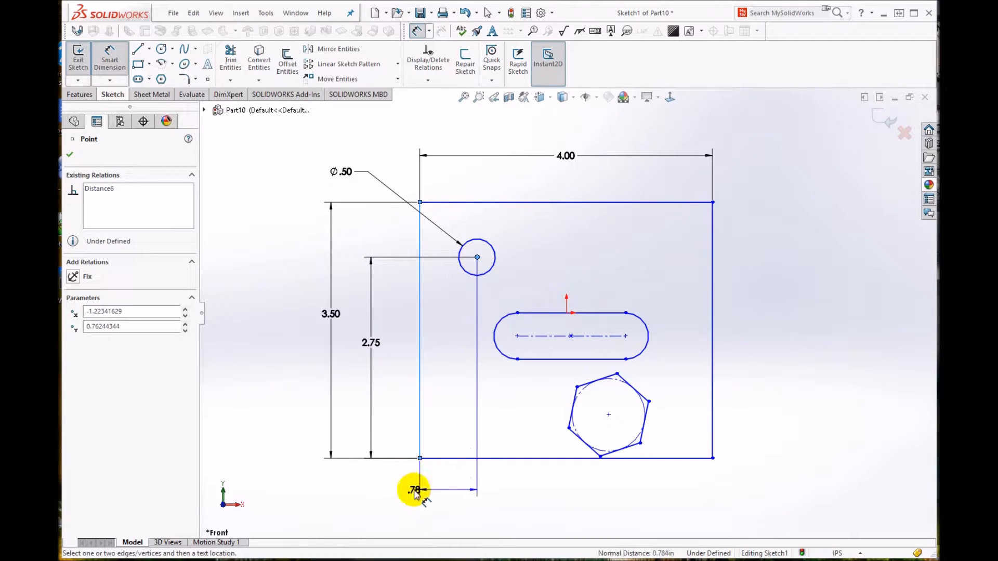
pyautogui.click(372, 482)
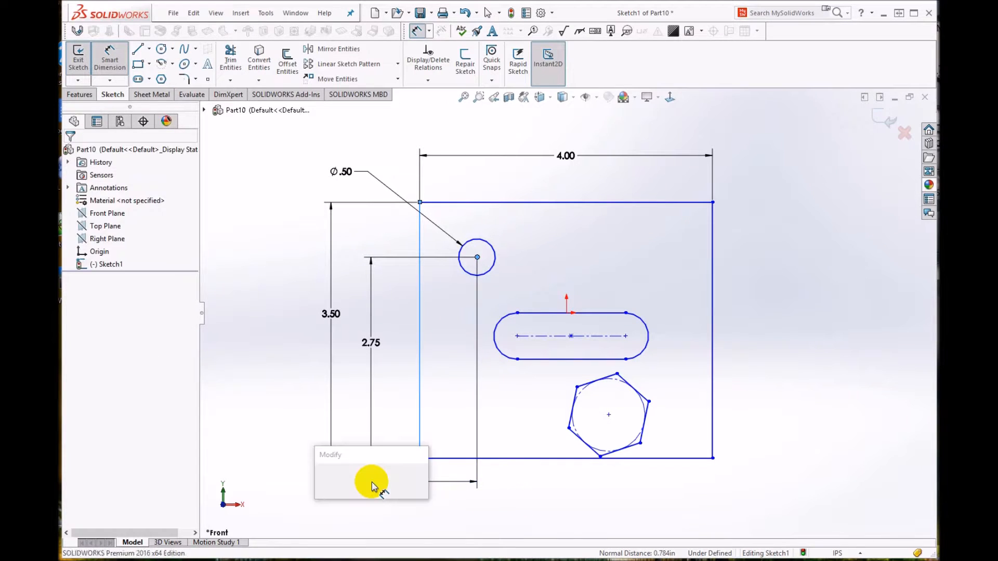
pyautogui.write('.75')
pyautogui.press('Return')
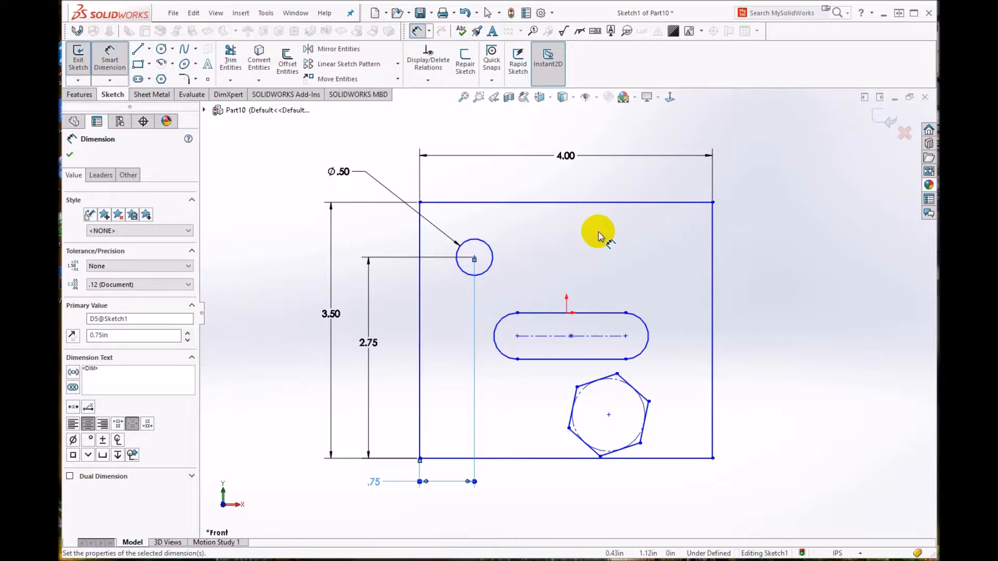
# Dimension the slot's end radius as 0.275 in, placing the dimension outside the rectangle's right edge.
pyautogui.click(643, 324)
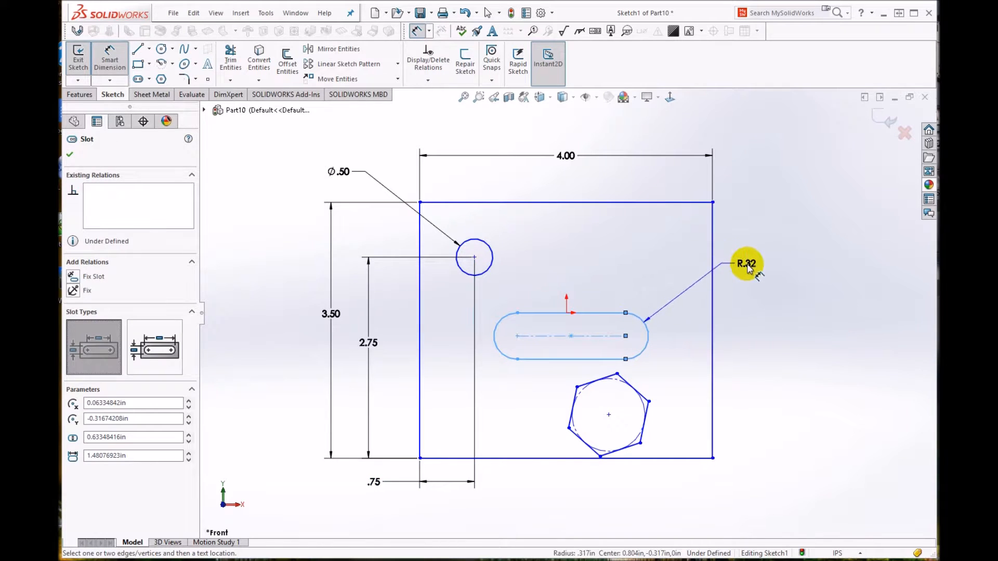
pyautogui.click(751, 266)
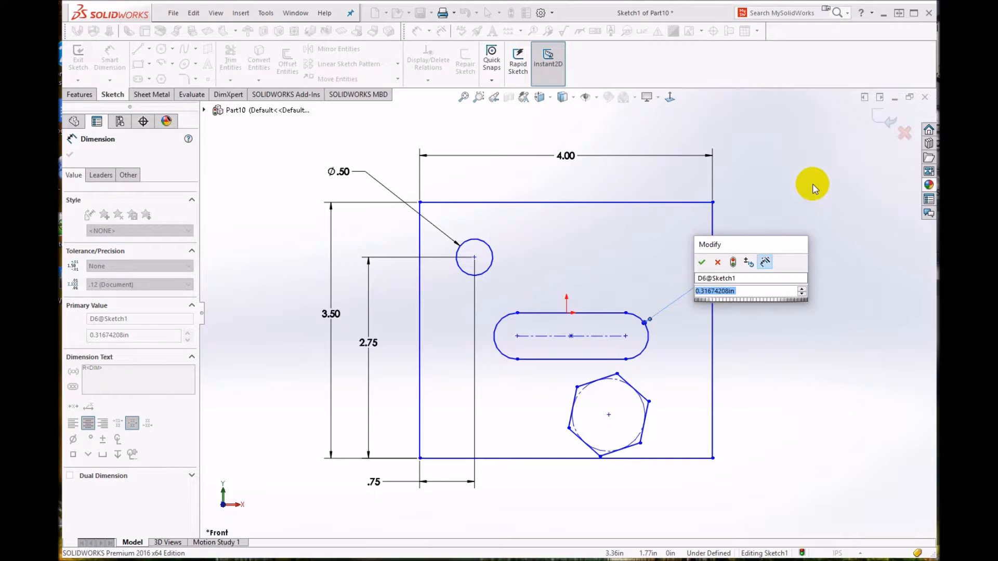
pyautogui.write('.25')
pyautogui.press('Return')
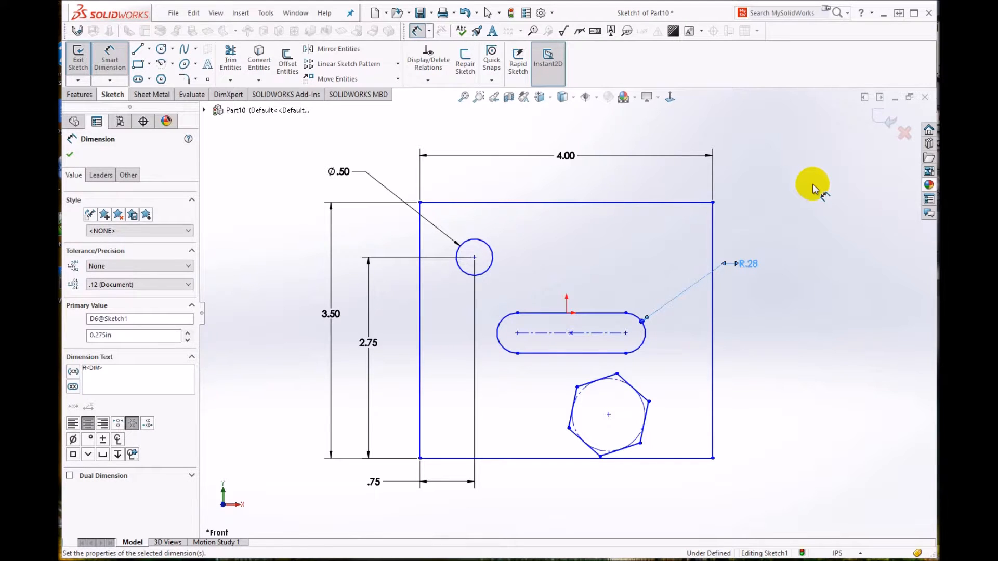
# Dimension the distance between the slot's two arc centres as 1.5 in, placing the dimension outside the rectangle's right edge.
pyautogui.click(517, 334)
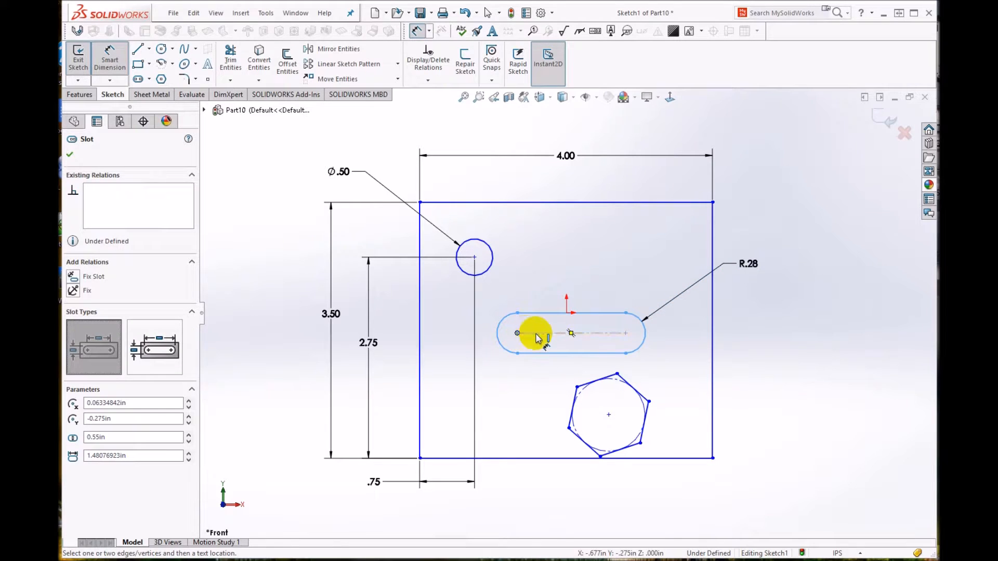
pyautogui.click(626, 333)
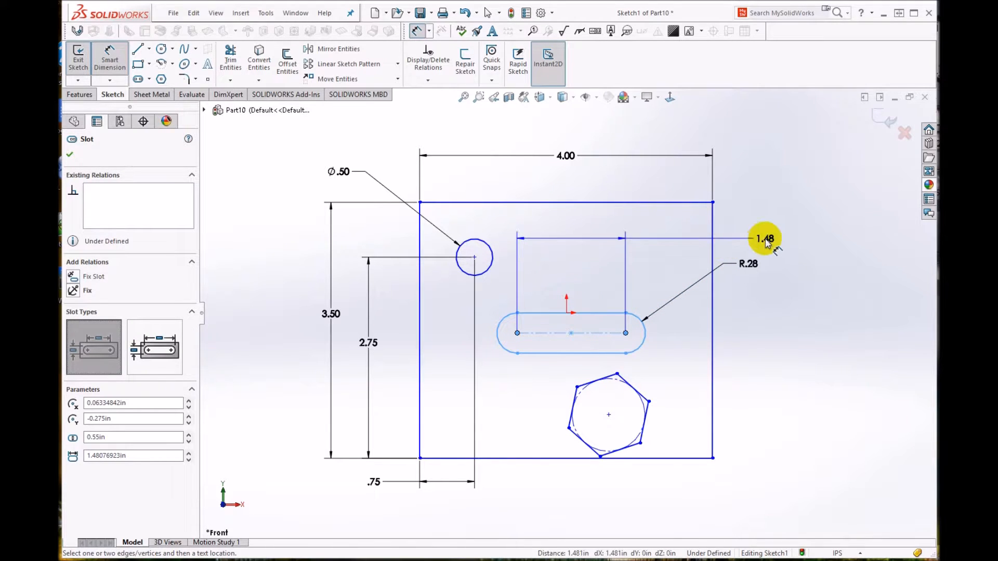
pyautogui.click(766, 241)
pyautogui.write('1.5')
pyautogui.press('Return')
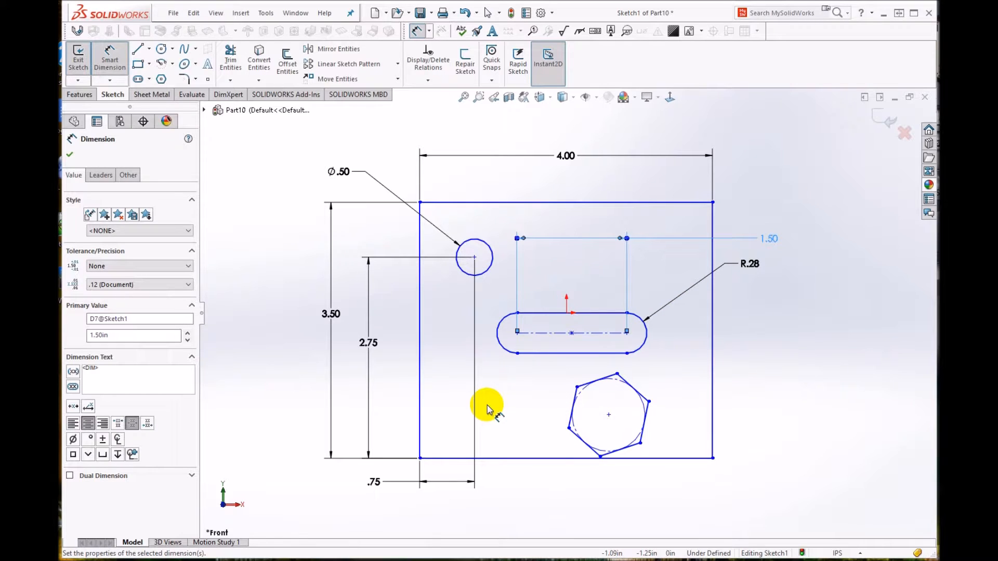
pyautogui.click(69, 155)
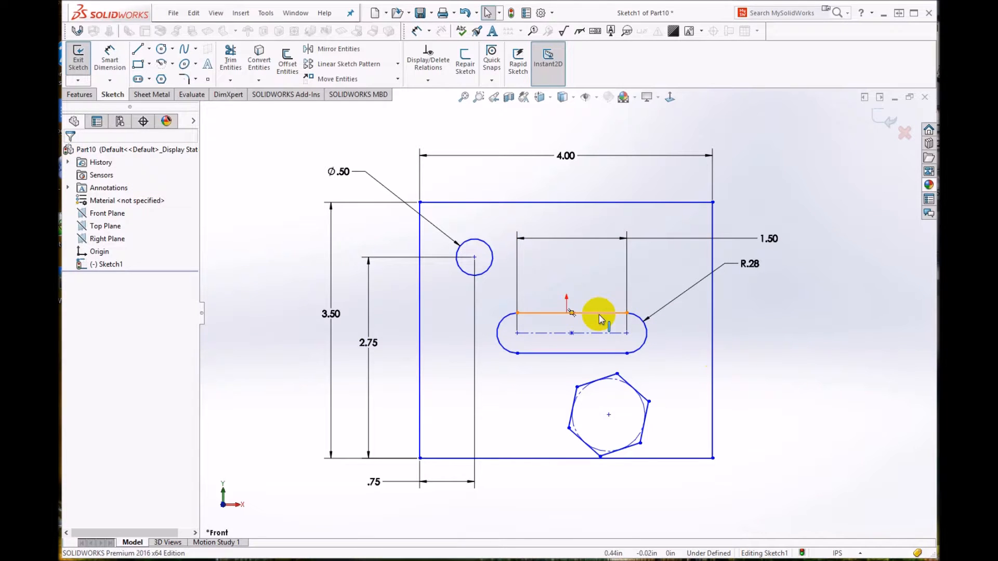
# Move the slot up until its centreline is level with the sketch origin.
pyautogui.moveTo(599, 315); pyautogui.dragTo(623, 313)
pyautogui.click(627, 313)
pyautogui.click(780, 348)
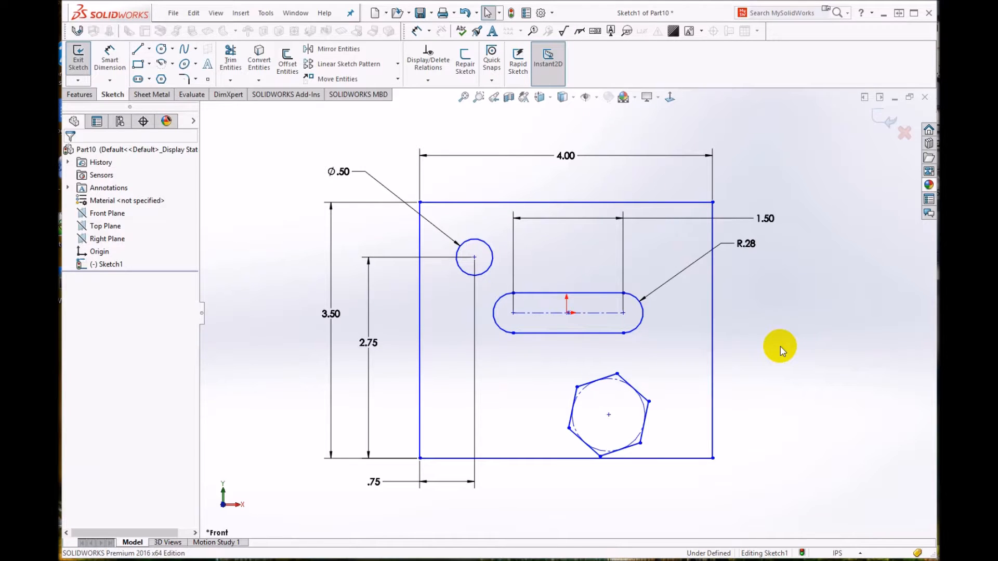
# Dimension the slot's left arc centre 1.25 in from the rectangle's left edge, placing the dimension below the rectangle.
pyautogui.press('d')
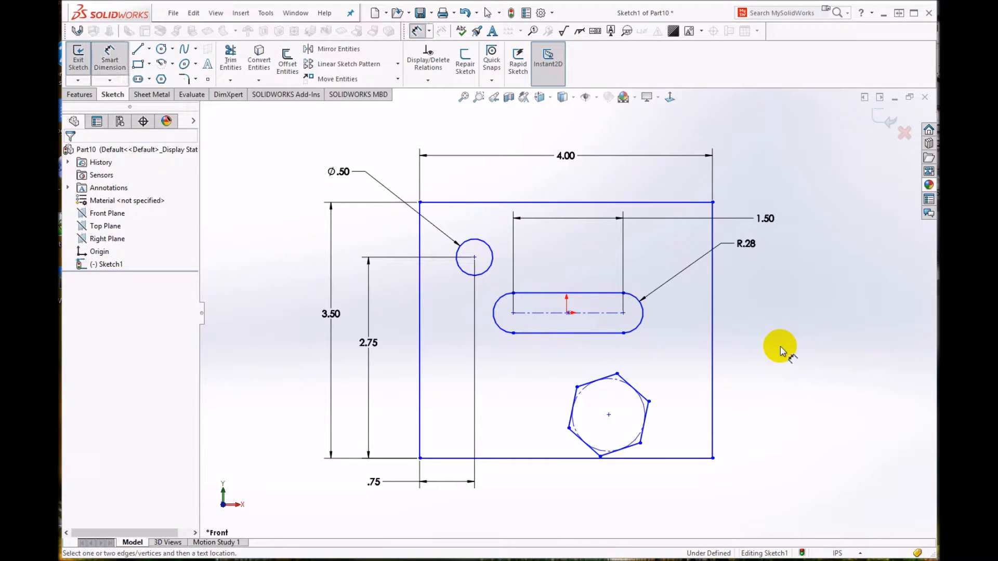
pyautogui.click(421, 332)
pyautogui.click(515, 314)
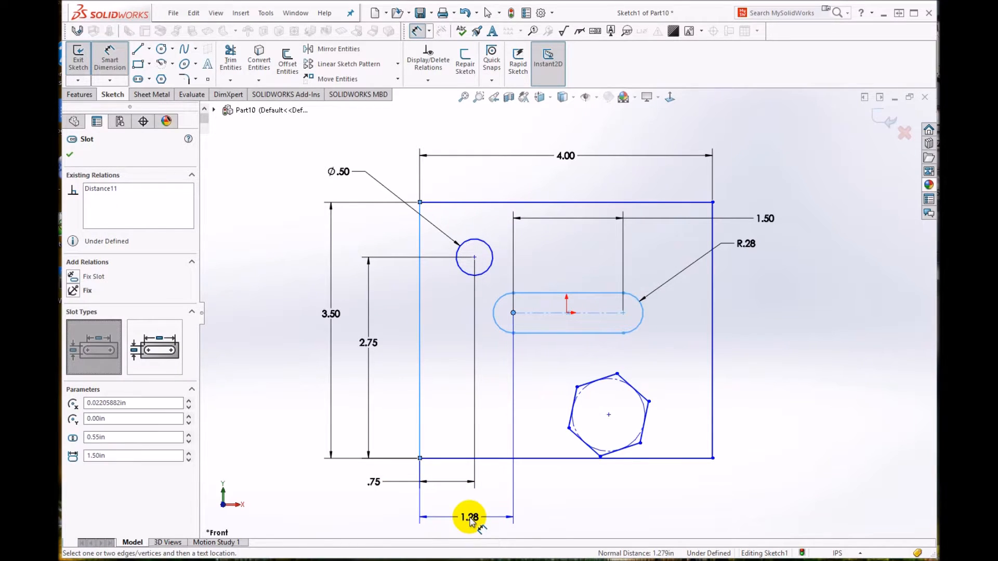
pyautogui.click(470, 517)
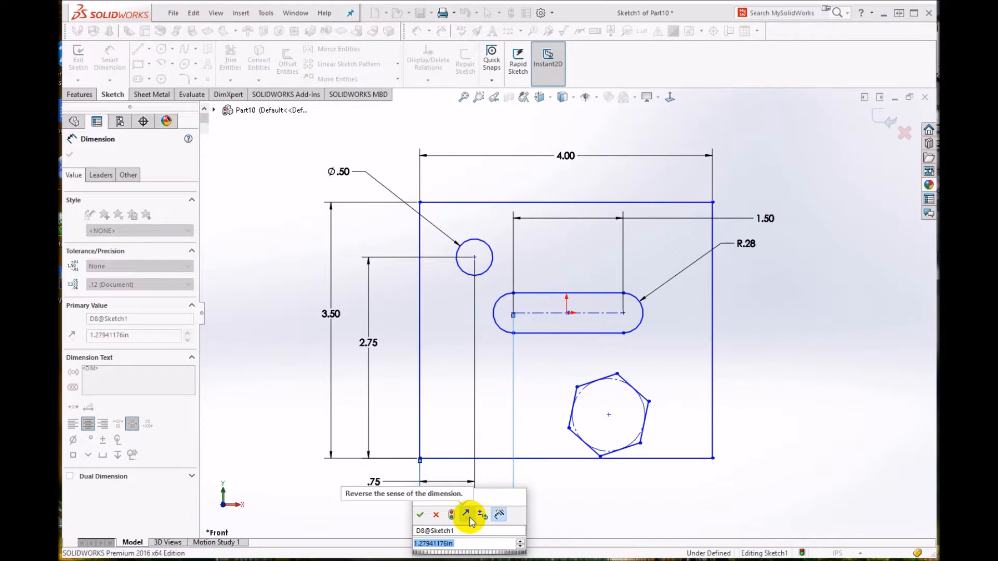
pyautogui.write('1.25')
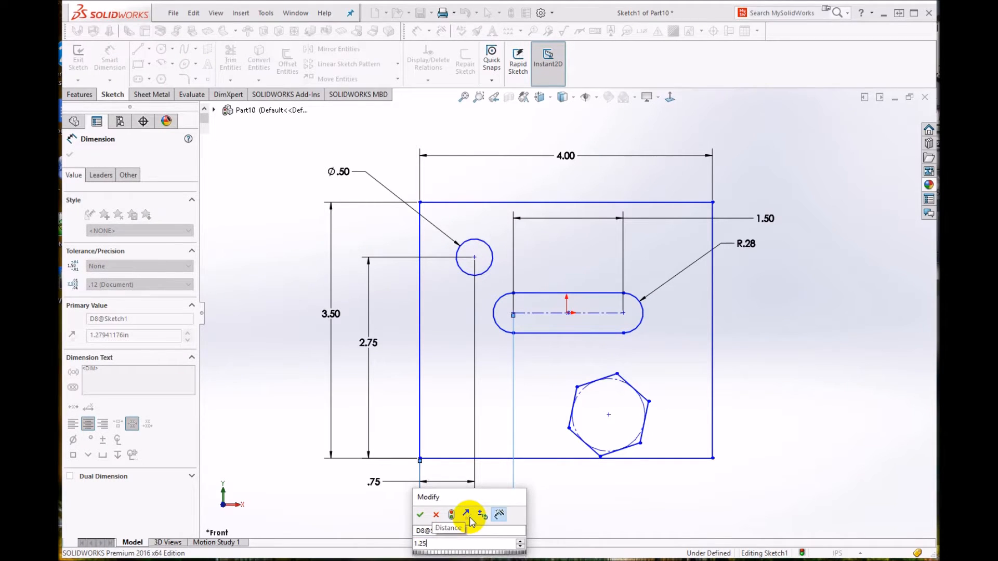
pyautogui.press('Return')
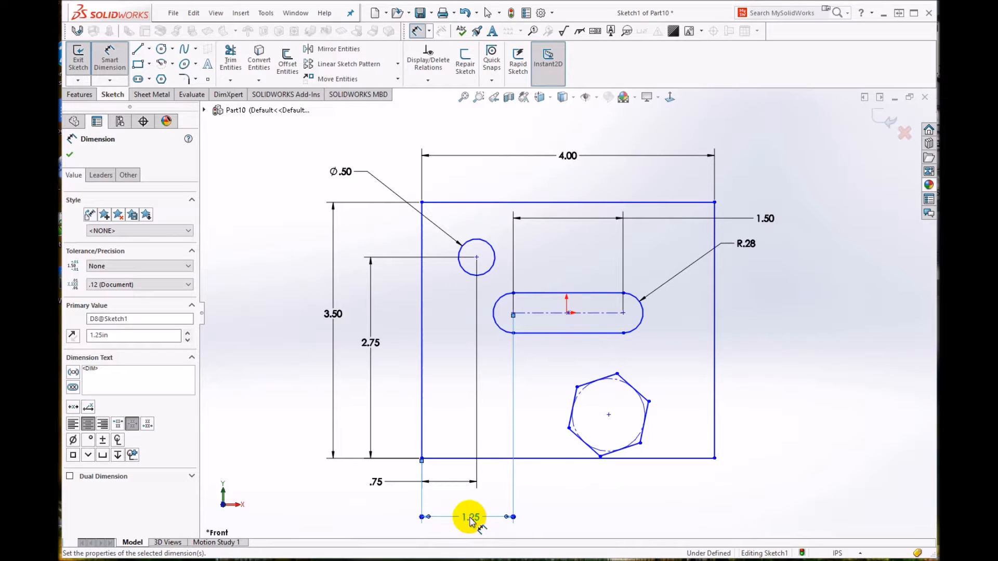
pyautogui.click(70, 156)
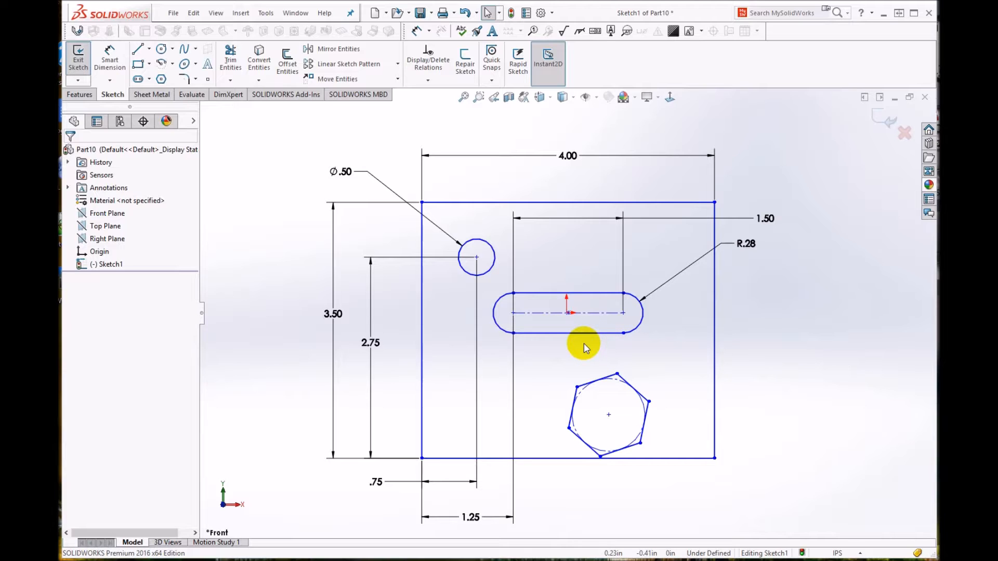
# Dimension the slot's left arc centre 2 in above the rectangle's bottom edge, placing the dimension outside the left edge.
pyautogui.press('d')
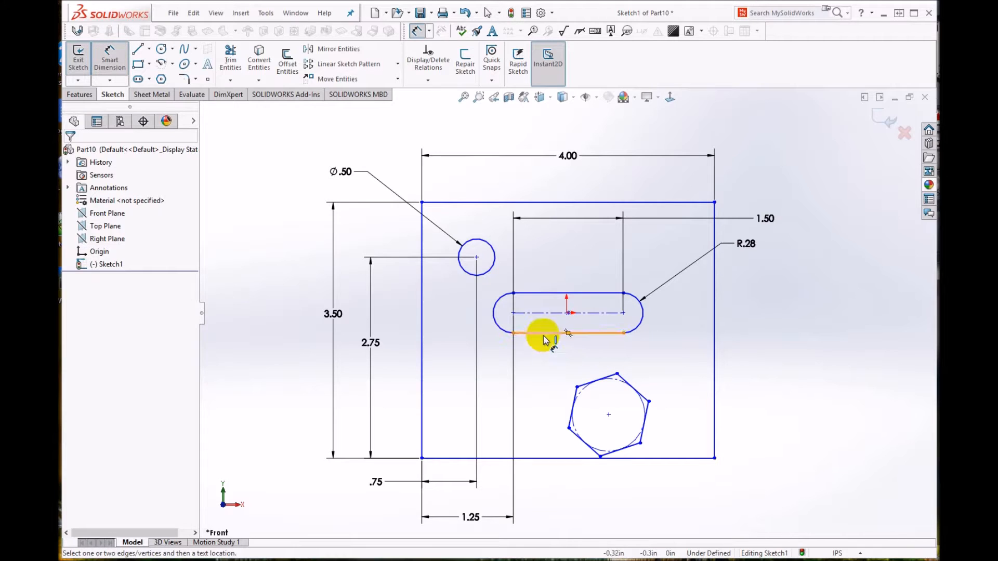
pyautogui.click(513, 313)
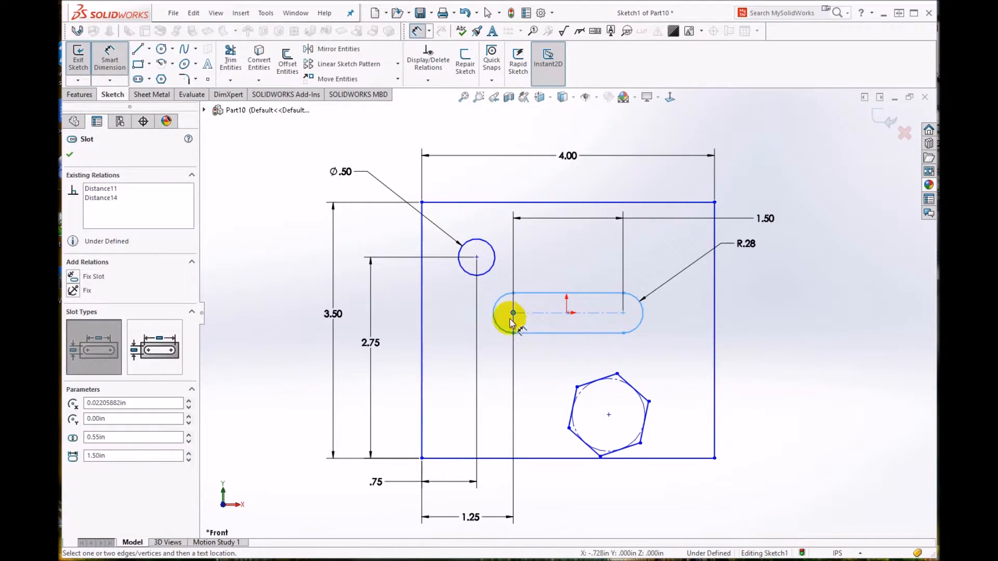
pyautogui.click(439, 458)
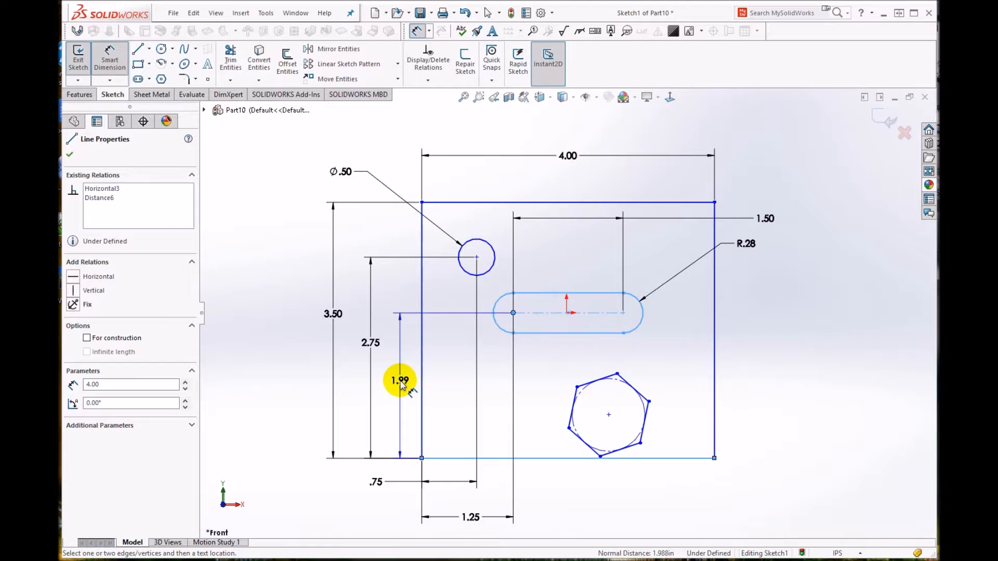
pyautogui.click(400, 383)
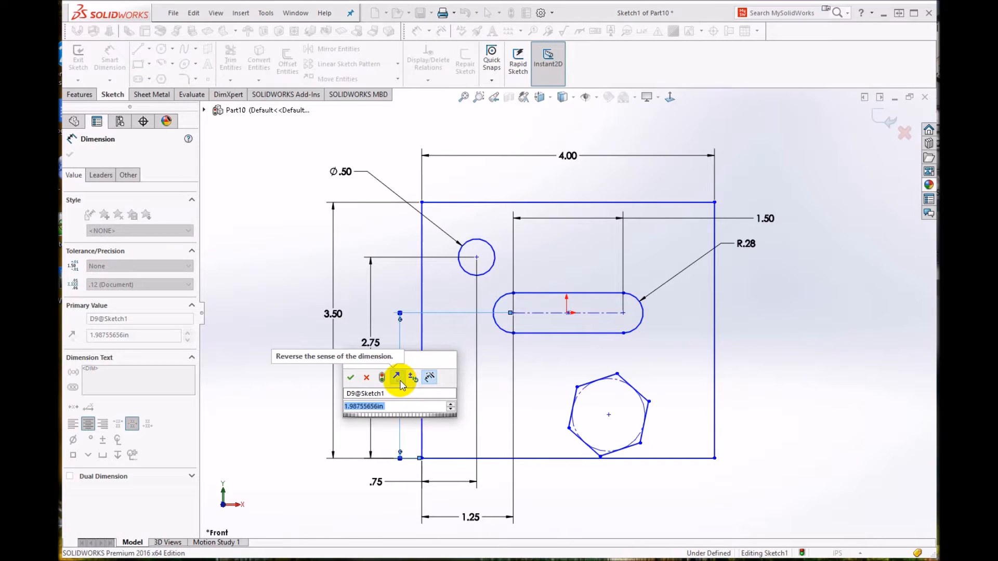
pyautogui.write('2')
pyautogui.press('Return')
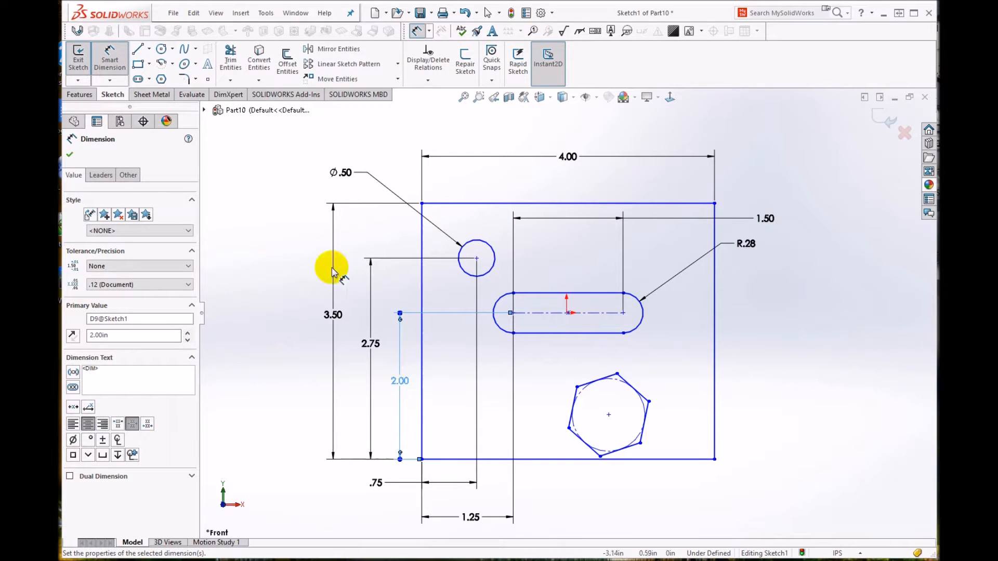
pyautogui.click(70, 154)
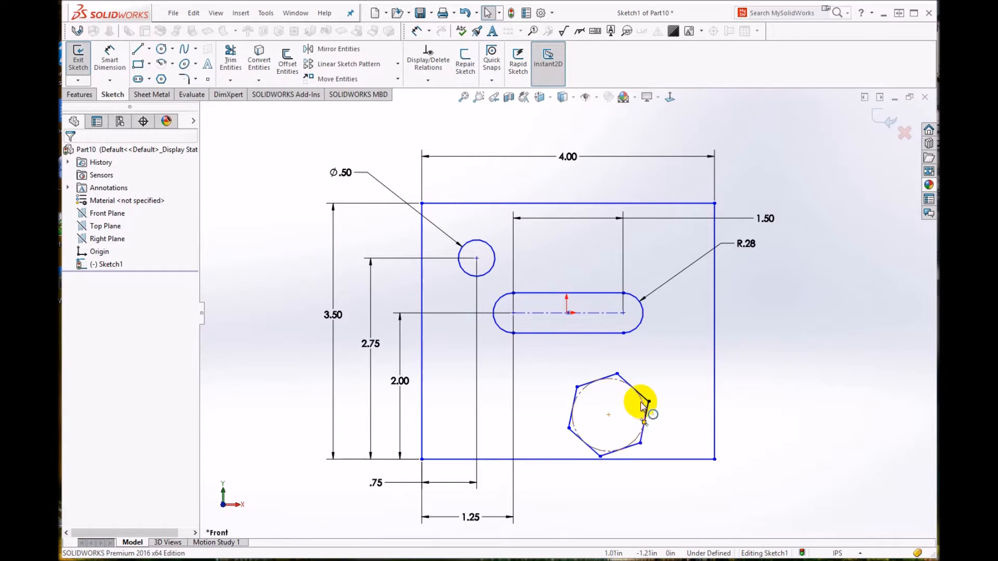
# Move the hexagon up and to the right, with its centre at about X 0.96 in, Y -1.14 in.
pyautogui.moveTo(645, 410)
pyautogui.mouseDown()
pyautogui.moveTo(660, 383)
pyautogui.moveTo(637, 397)
pyautogui.mouseUp()
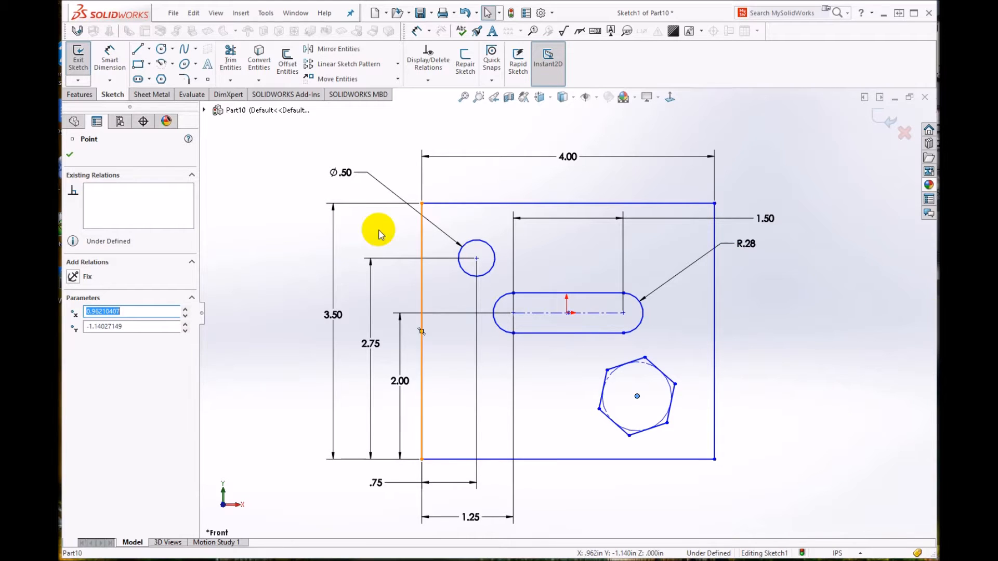
pyautogui.click(70, 154)
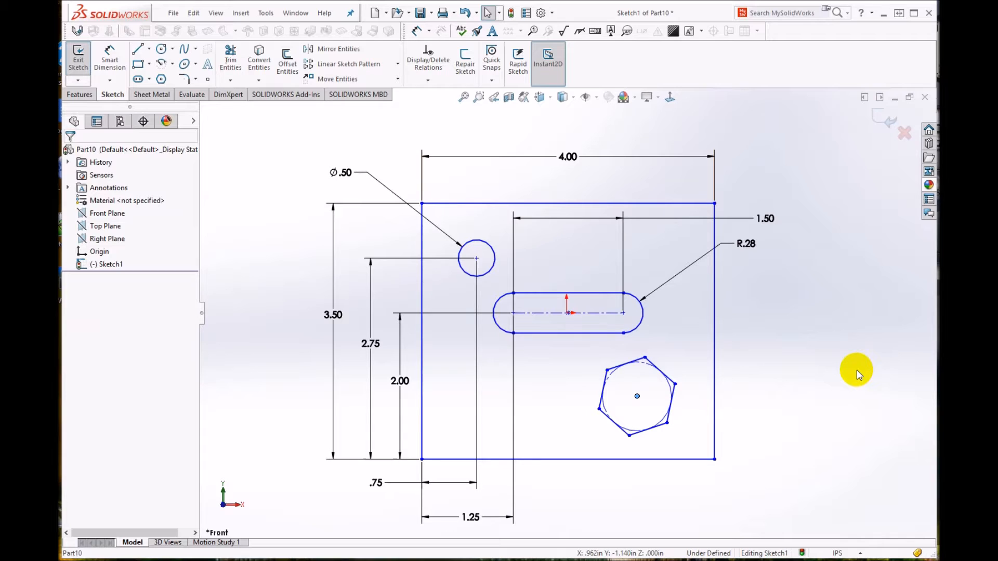
# Try to dimension the hexagon from its upper edge towards the opposite side, and undo that dimension.
pyautogui.press('d')
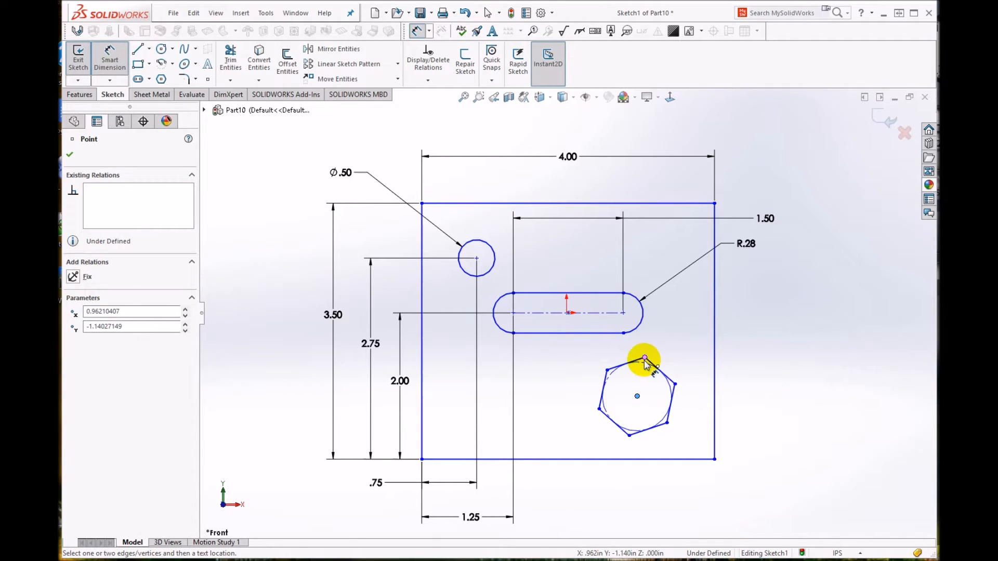
pyautogui.click(633, 362)
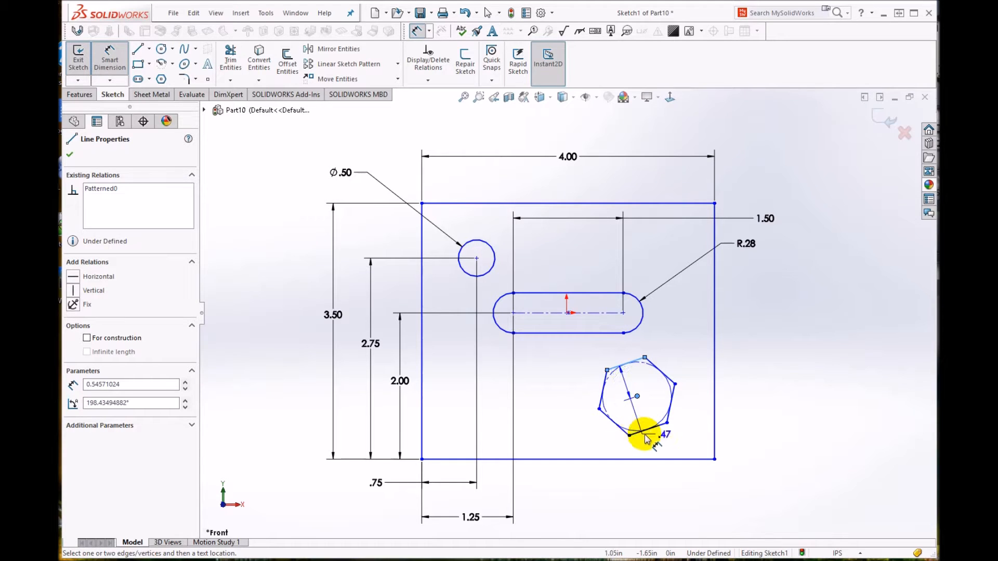
pyautogui.click(661, 426)
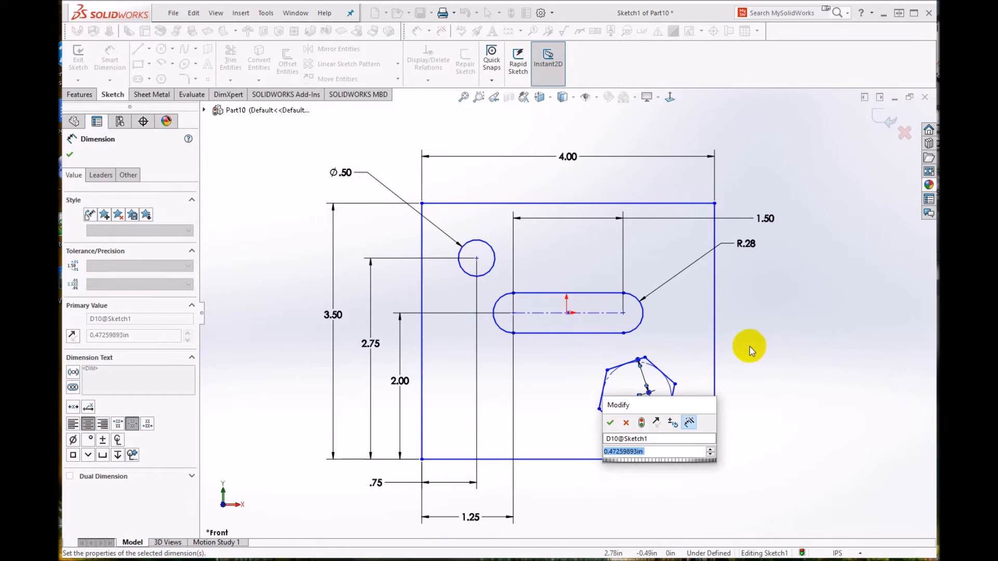
pyautogui.press('Return')
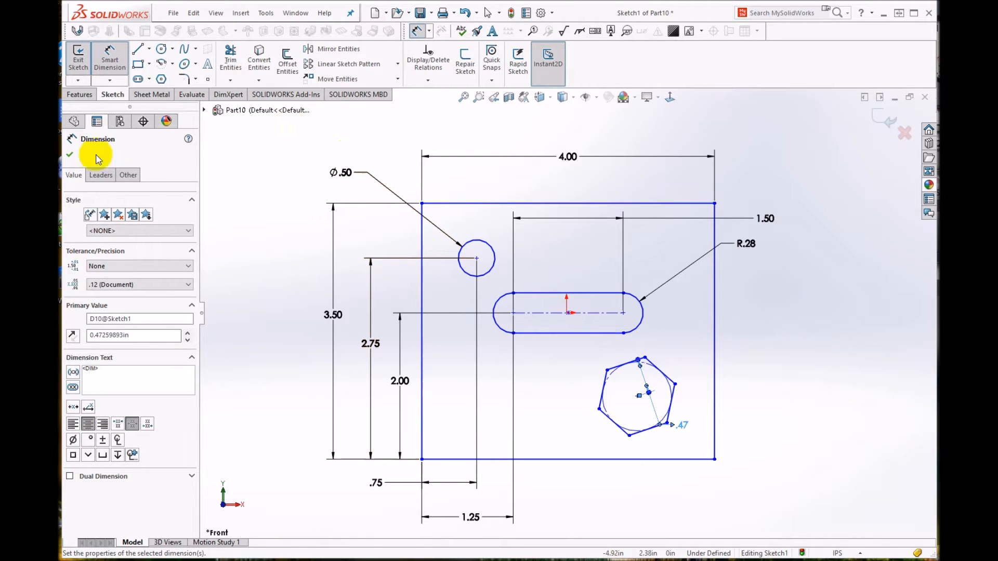
pyautogui.click(464, 17)
pyautogui.click(465, 15)
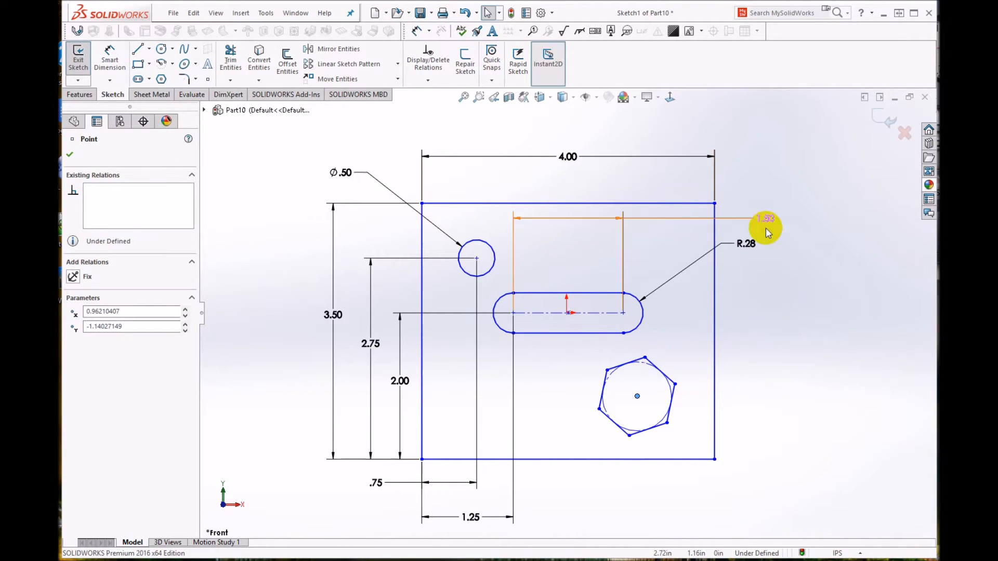
pyautogui.click(876, 354)
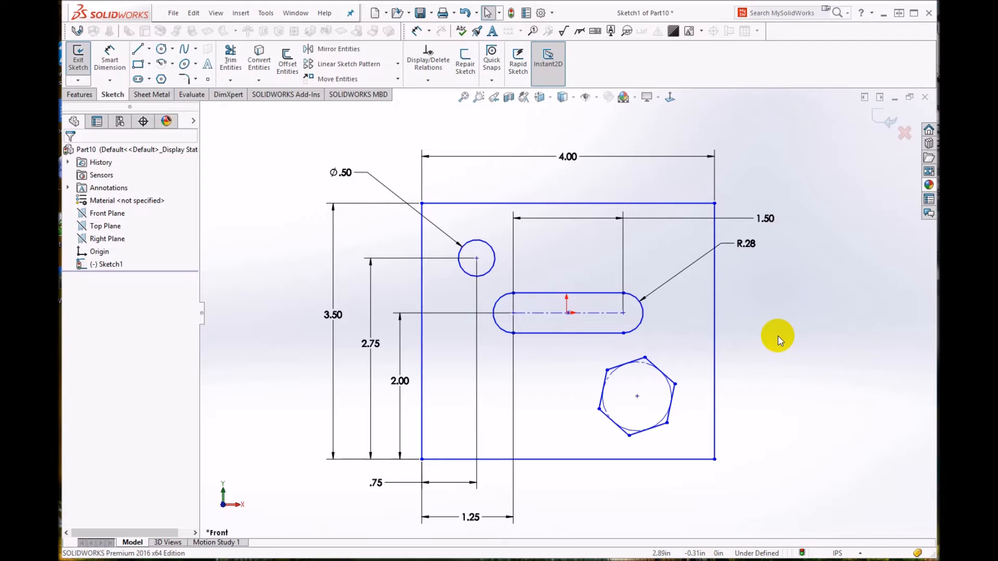
# Dimension the hexagon across its upper and lower parallel edges as 1 in, placing the dimension outside the rectangle's right edge.
pyautogui.press('d')
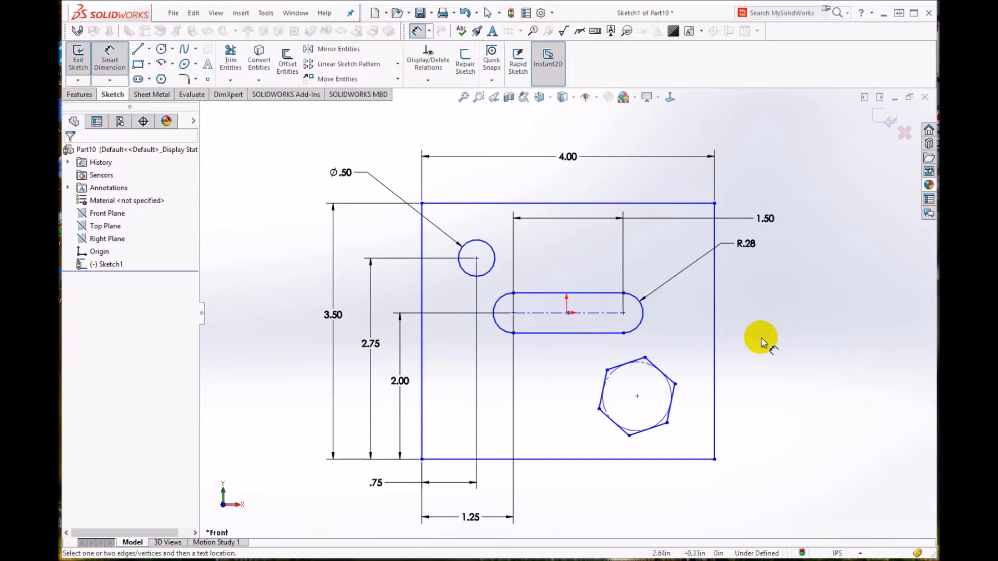
pyautogui.click(656, 363)
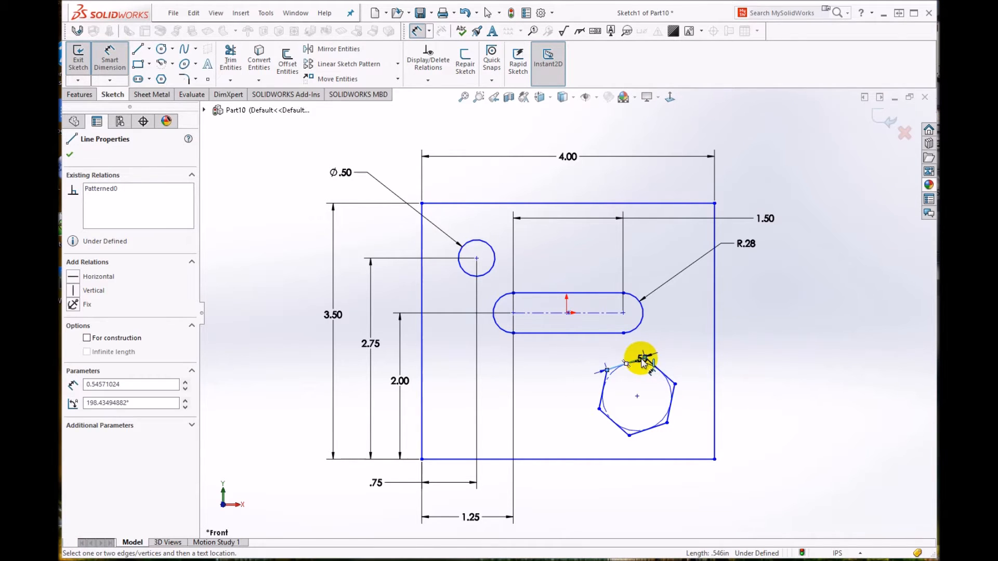
pyautogui.click(652, 427)
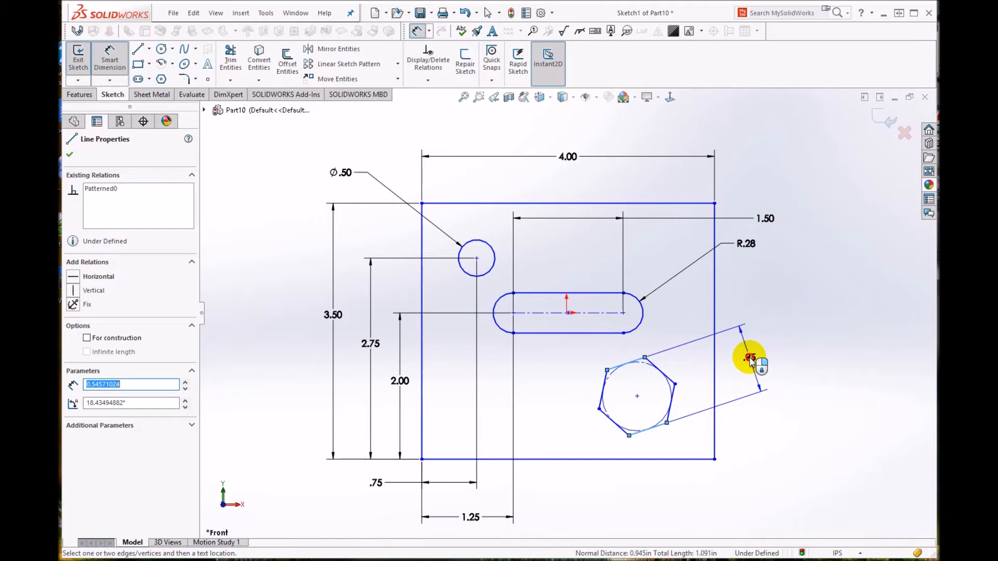
pyautogui.click(752, 364)
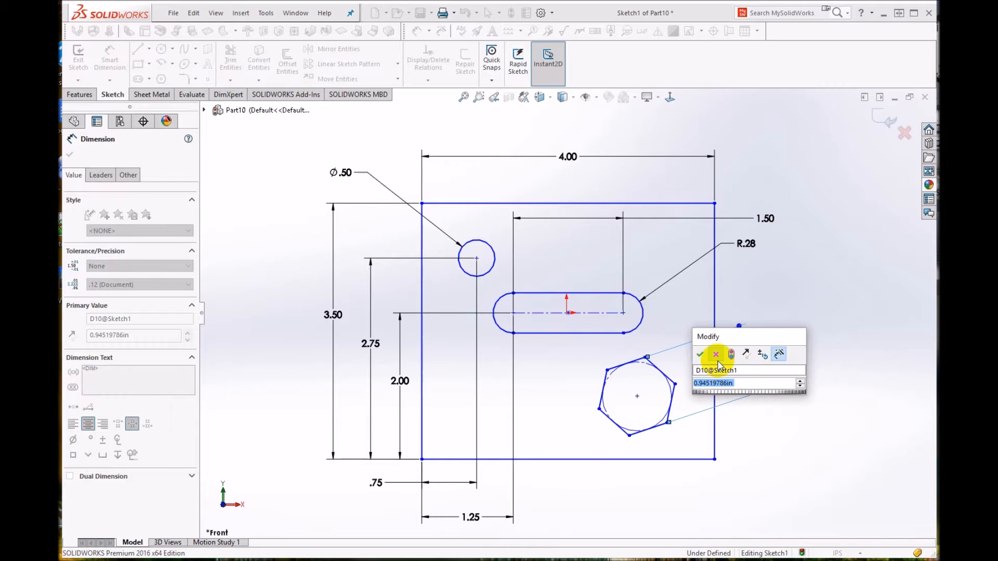
pyautogui.write('1')
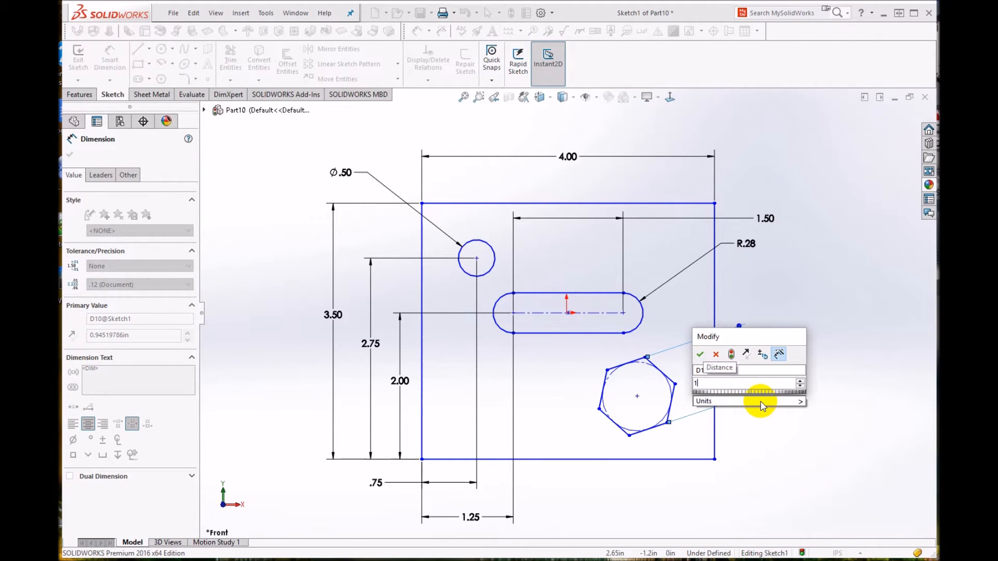
pyautogui.press('Return')
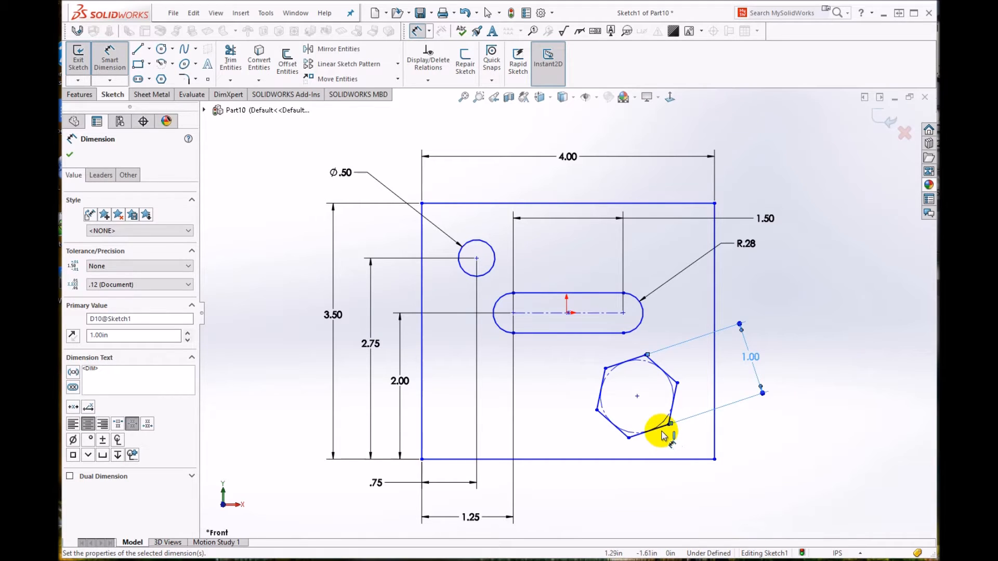
# Dimension the angle between the hexagon's lower edge and the rectangle's bottom edge as 20°, placing it outside the rectangle's right edge.
pyautogui.click(664, 433)
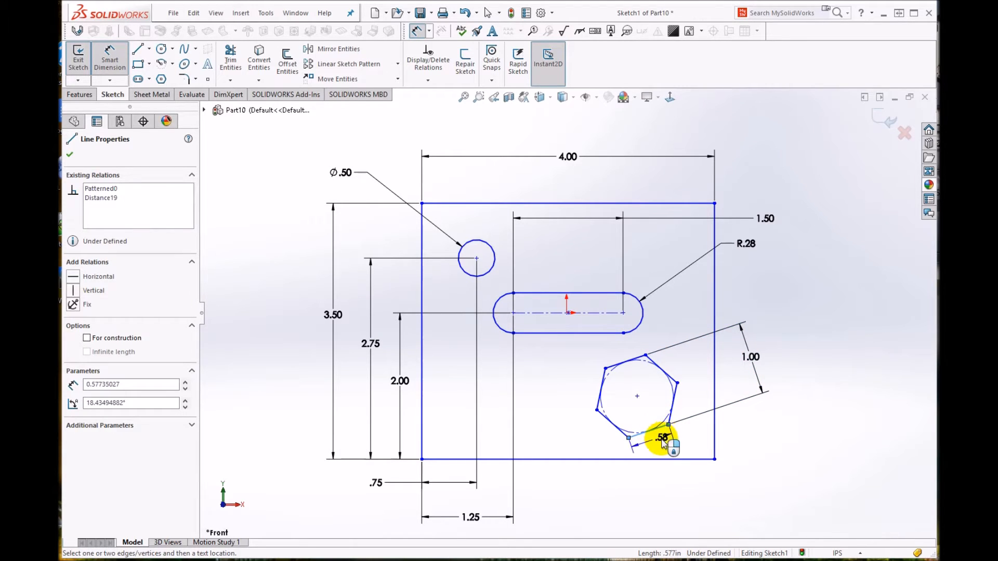
pyautogui.click(664, 460)
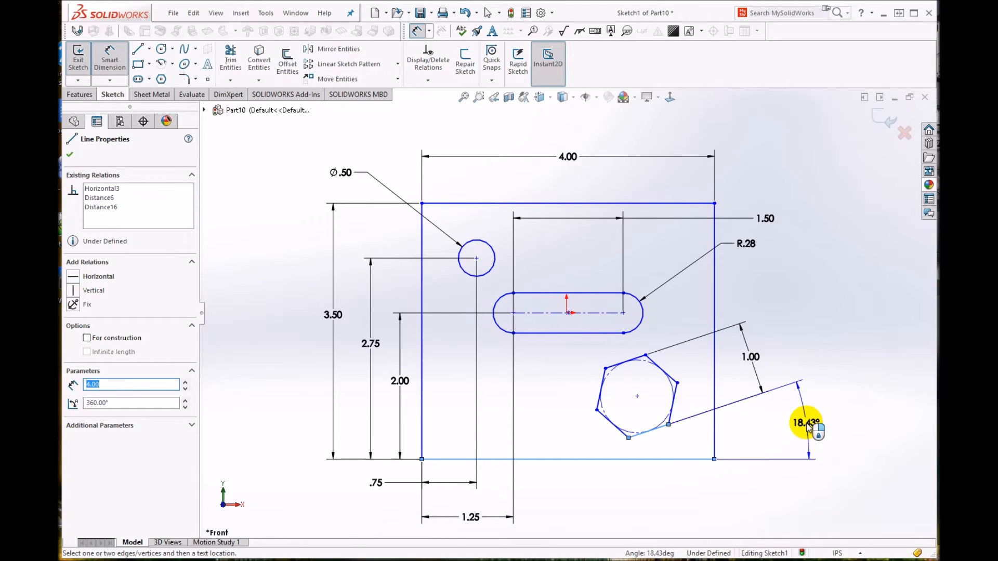
pyautogui.click(807, 426)
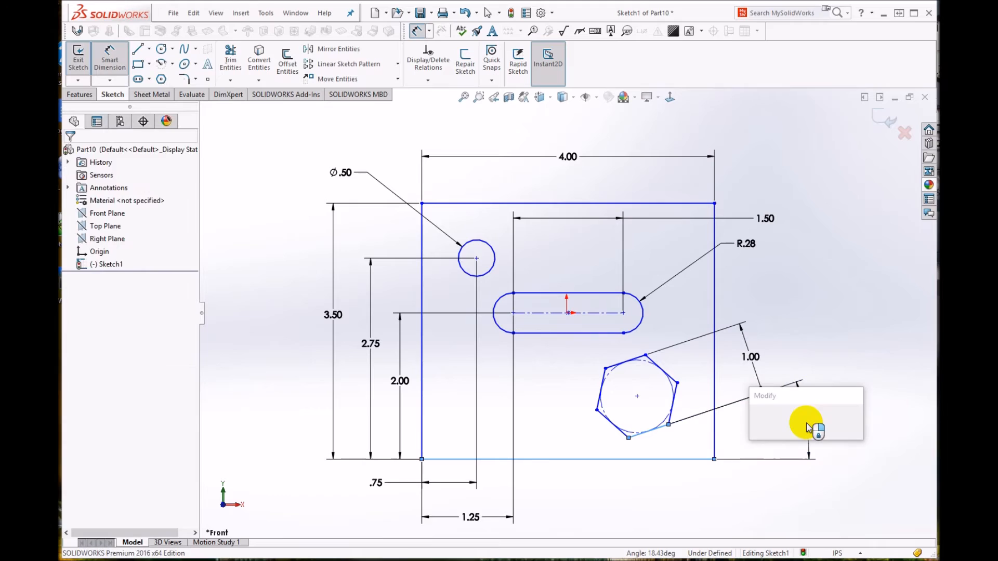
pyautogui.write('20')
pyautogui.press('Return')
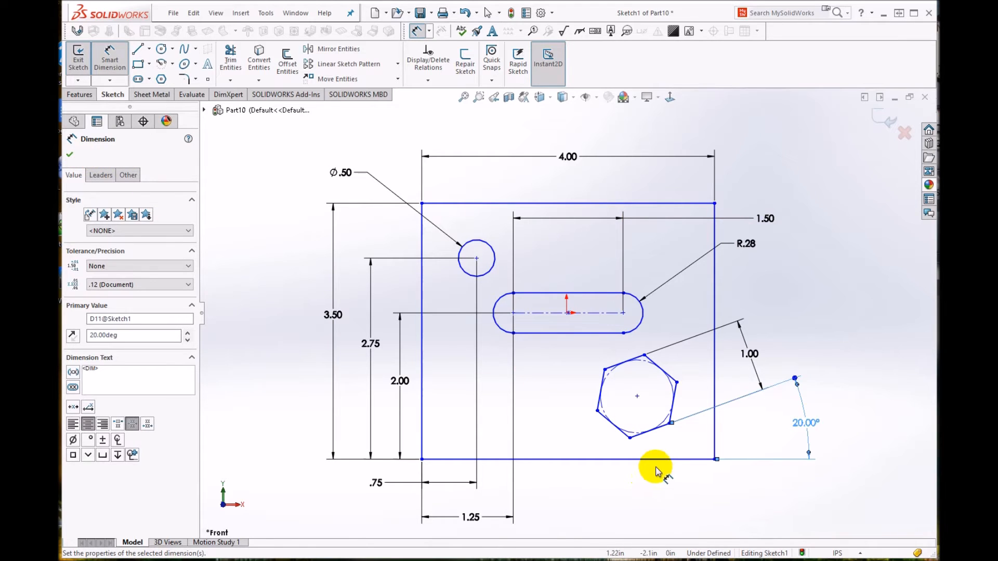
# Dimension the hexagon's centre 0.9 in above the rectangle's bottom edge, placing the dimension below the rectangle.
pyautogui.click(637, 397)
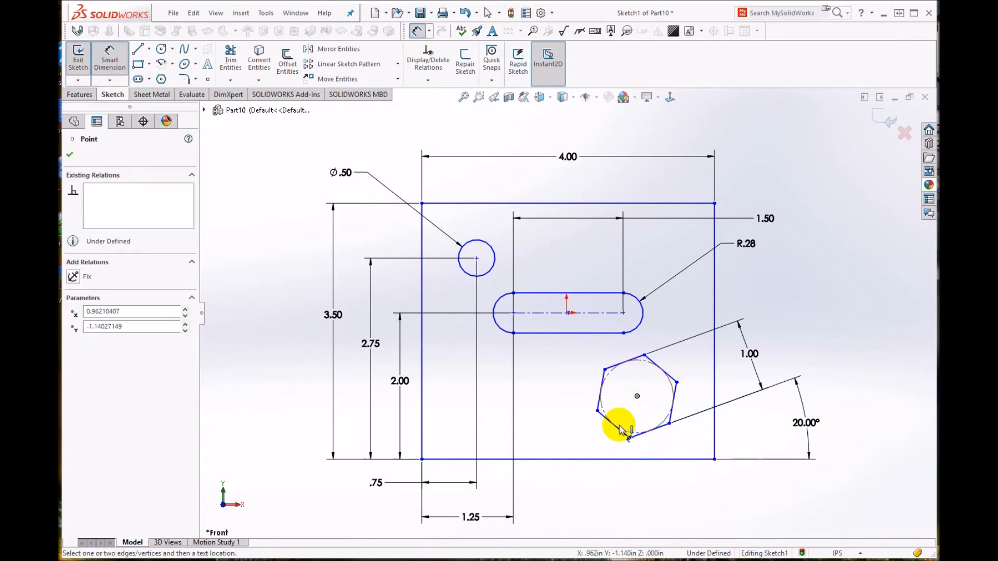
pyautogui.click(597, 459)
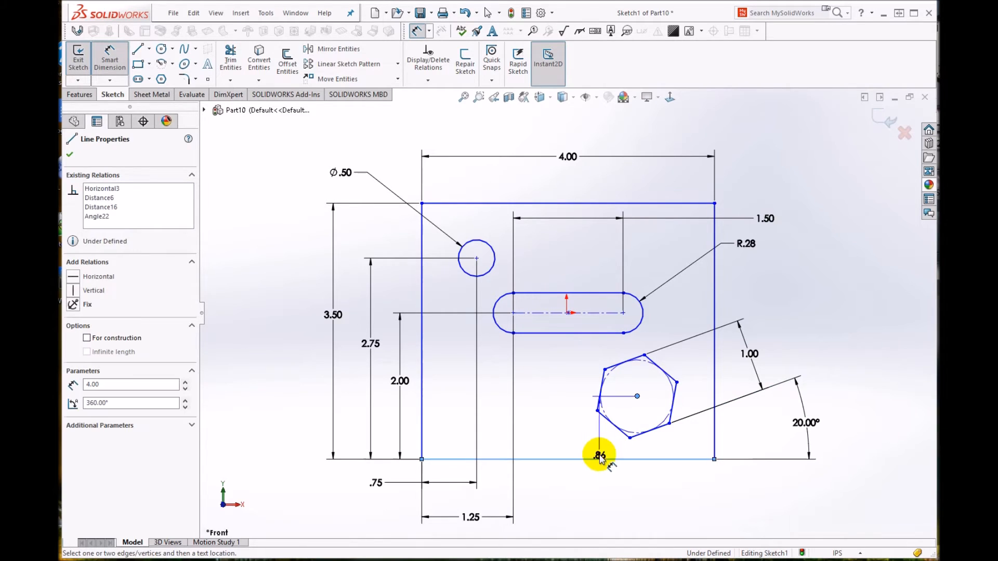
pyautogui.click(569, 497)
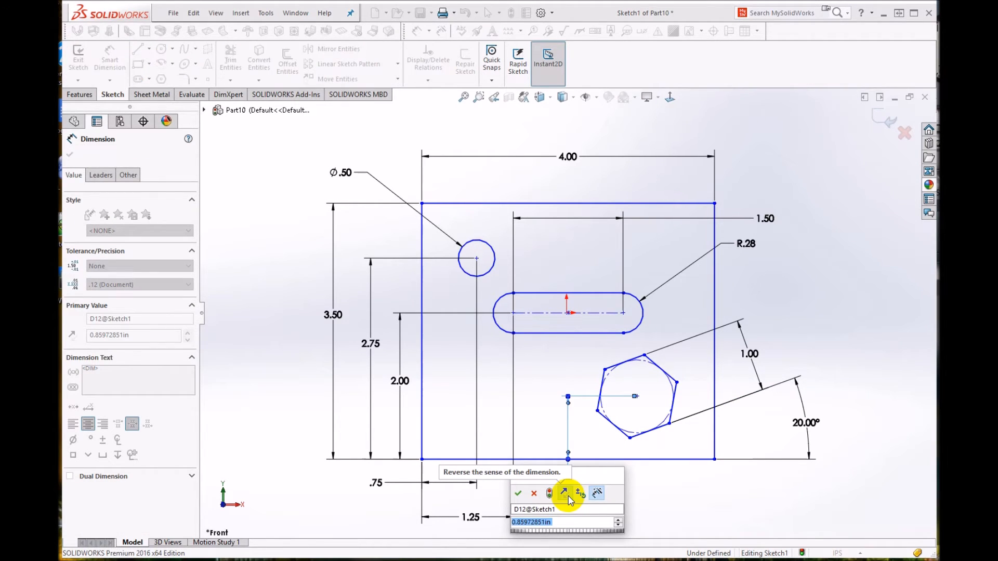
pyautogui.write('.9')
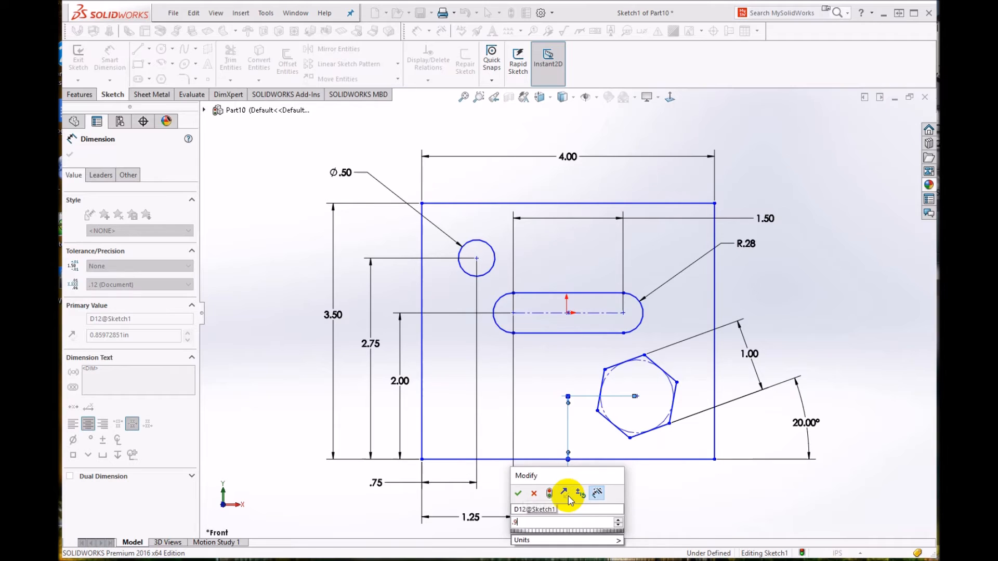
pyautogui.press('Return')
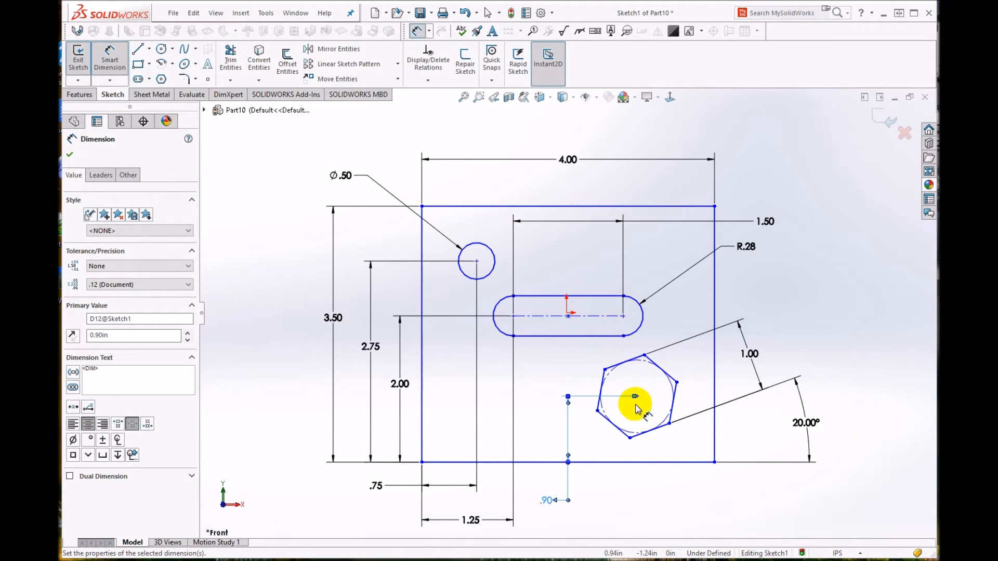
# Dimension the hexagon's centre 3 in from the rectangle's left edge, placing the dimension below the 1.25 in one, and leave Smart Dimension.
pyautogui.click(422, 424)
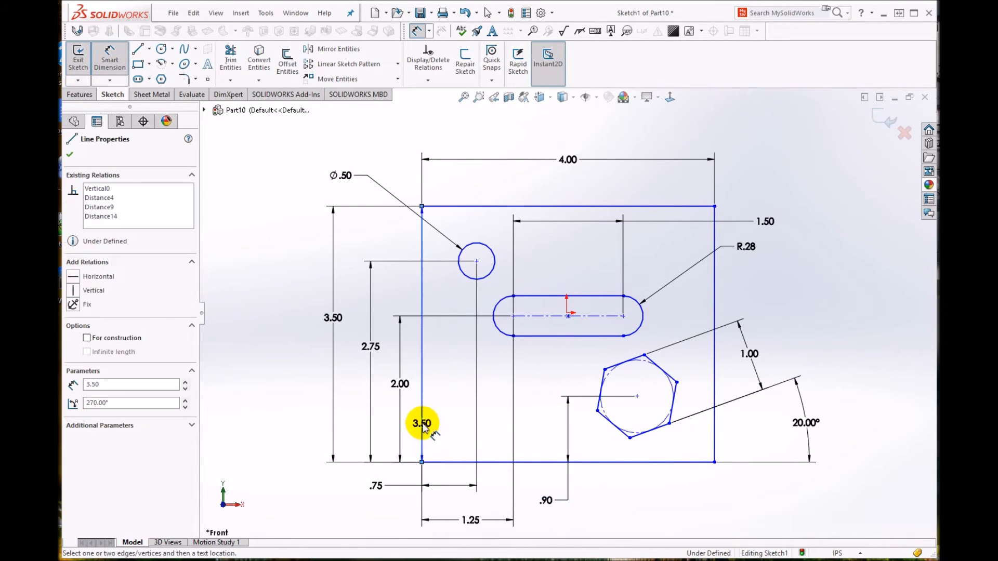
pyautogui.click(638, 397)
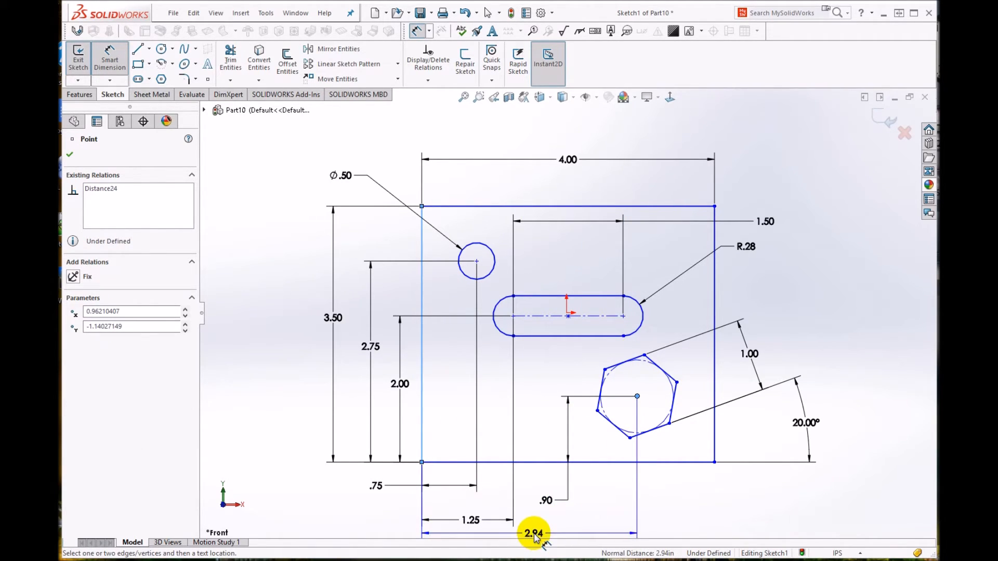
pyautogui.scroll(-2, 528, 528)
pyautogui.scroll(2, 519, 521)
pyautogui.scroll(-1, 519, 488)
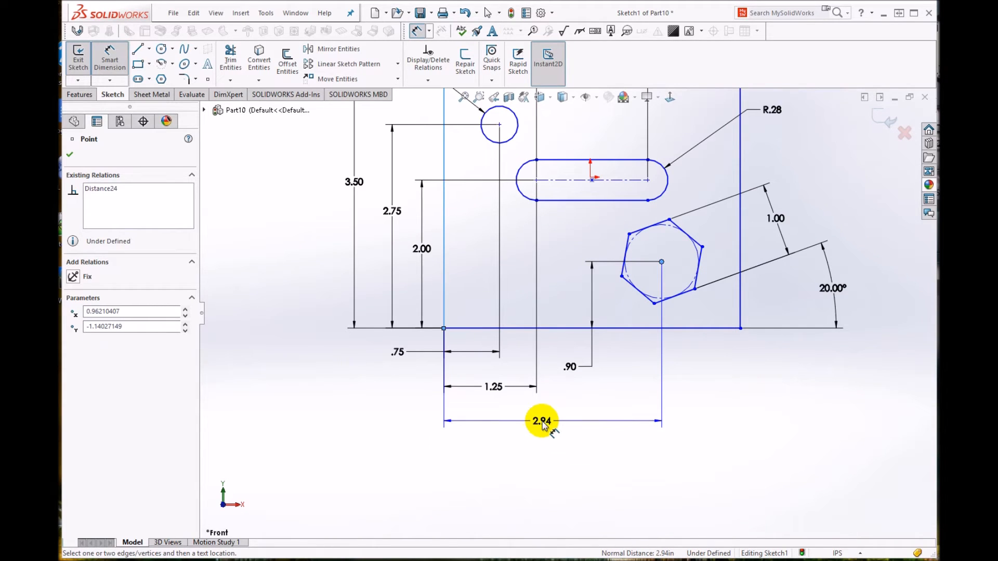
pyautogui.click(546, 418)
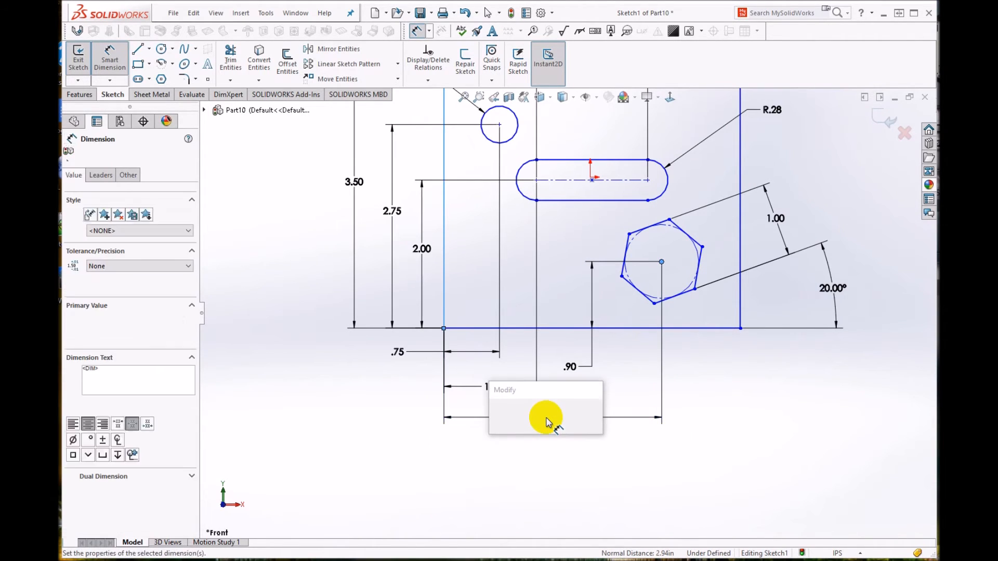
pyautogui.write('3')
pyautogui.press('Return')
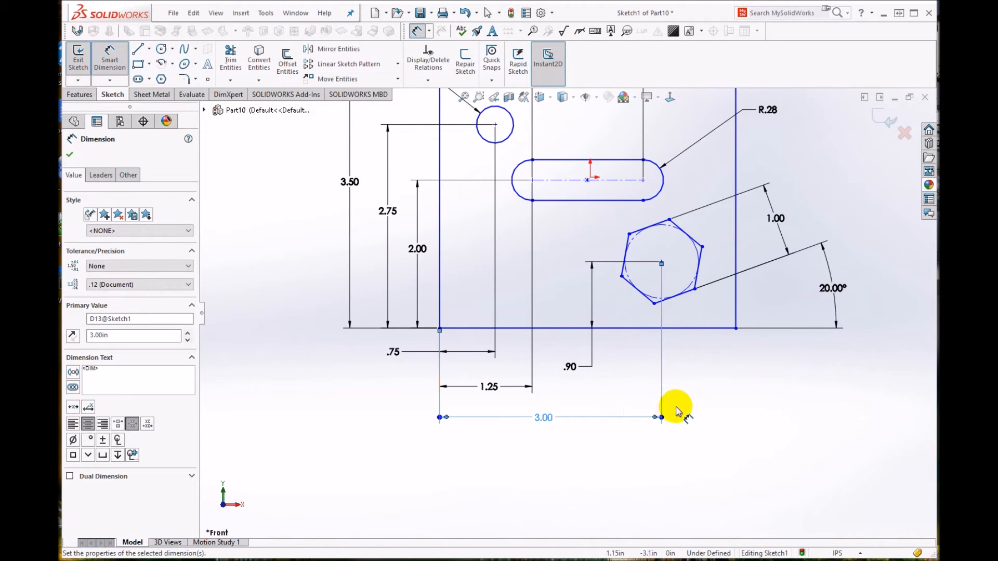
pyautogui.scroll(3, 675, 410)
pyautogui.scroll(-4, 546, 127)
pyautogui.scroll(3, 618, 400)
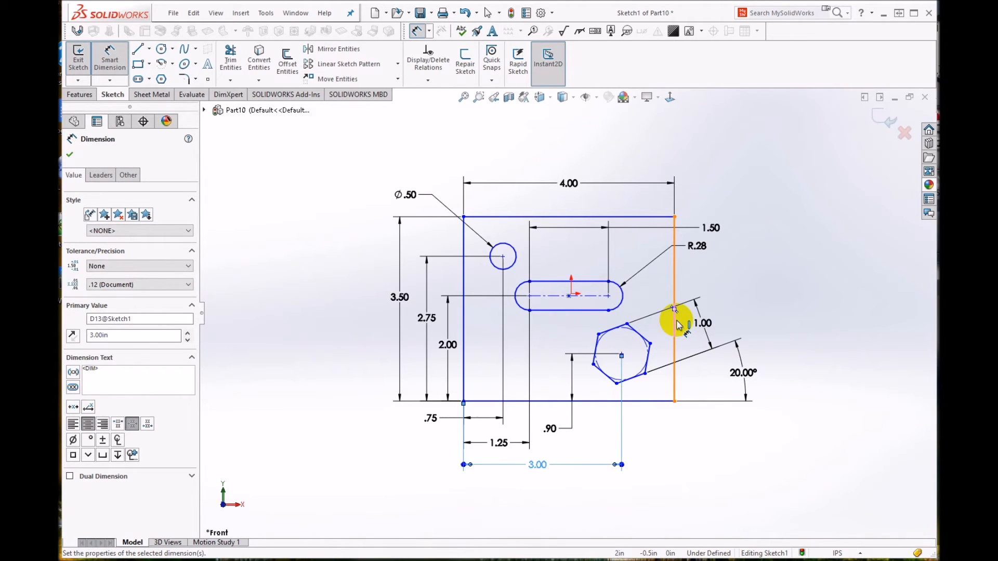
pyautogui.press('Escape')
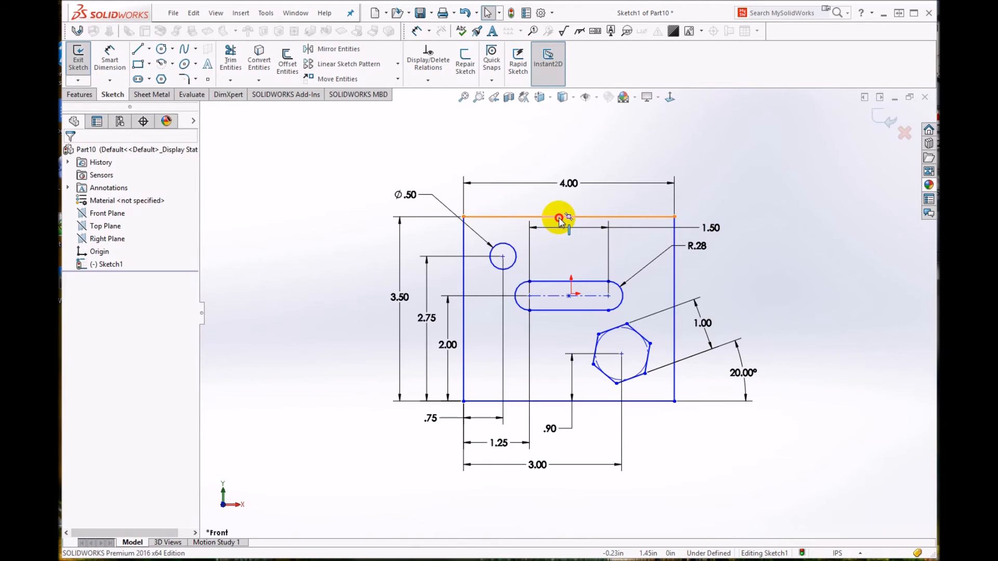
# Shift the whole dimensioned profile by the rectangle's upper and right edges to test its freedom, leaving it slightly lower relative to the origin.
pyautogui.moveTo(559, 218)
pyautogui.mouseDown()
pyautogui.moveTo(572, 212)
pyautogui.moveTo(581, 229)
pyautogui.moveTo(578, 212)
pyautogui.mouseUp()
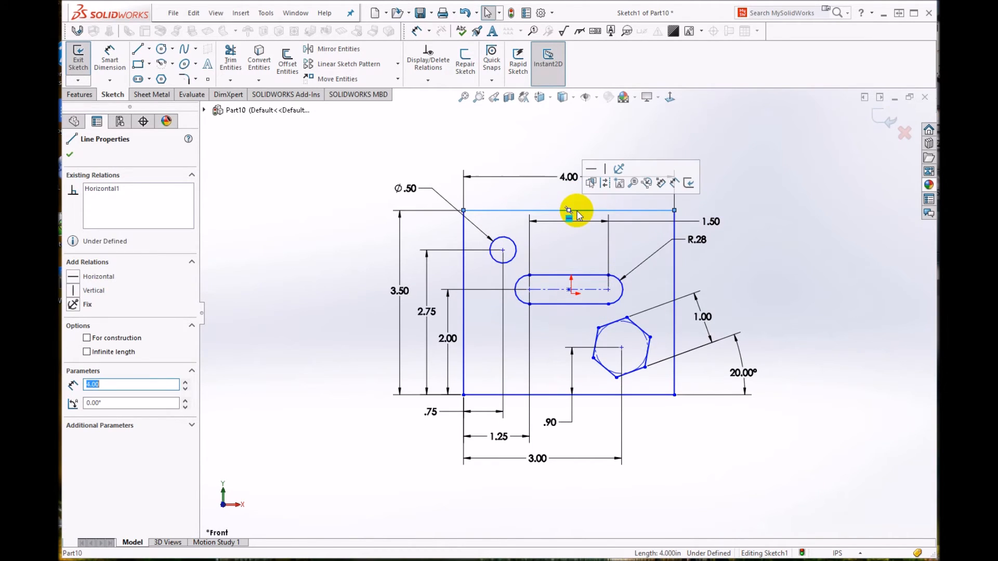
pyautogui.moveTo(542, 216); pyautogui.dragTo(546, 246)
pyautogui.moveTo(676, 295)
pyautogui.mouseDown()
pyautogui.moveTo(699, 306)
pyautogui.moveTo(674, 304)
pyautogui.mouseUp()
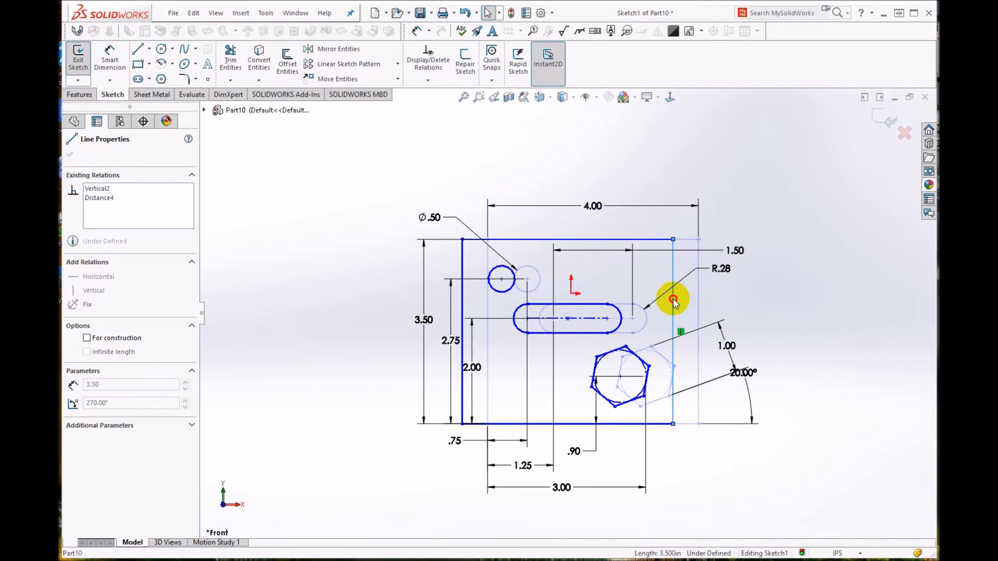
# Move the hexagon's 20° angle dimension text lower along its arc, clear of the extension line.
pyautogui.moveTo(740, 372)
pyautogui.mouseDown()
pyautogui.moveTo(718, 399)
pyautogui.moveTo(743, 402)
pyautogui.mouseUp()
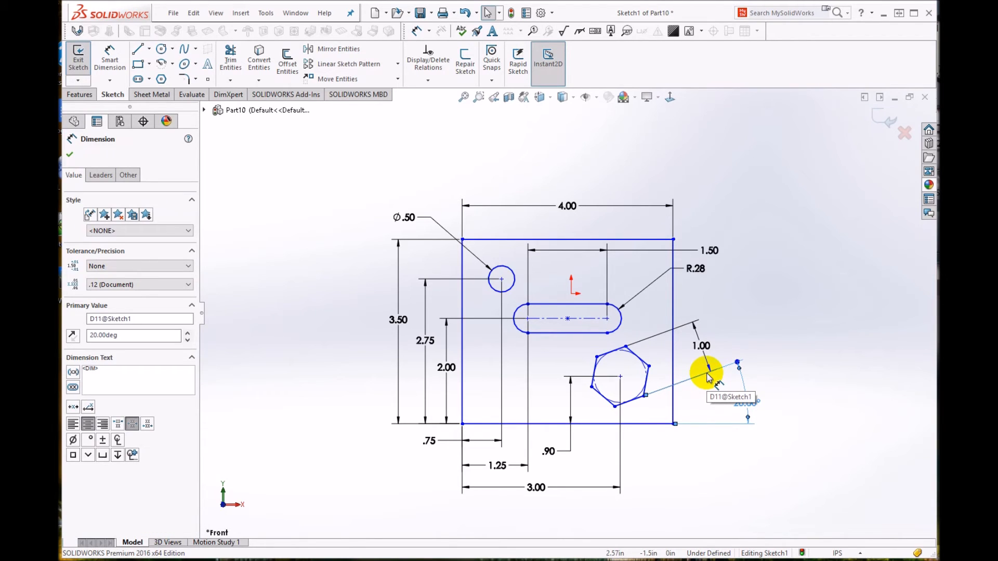
pyautogui.click(70, 156)
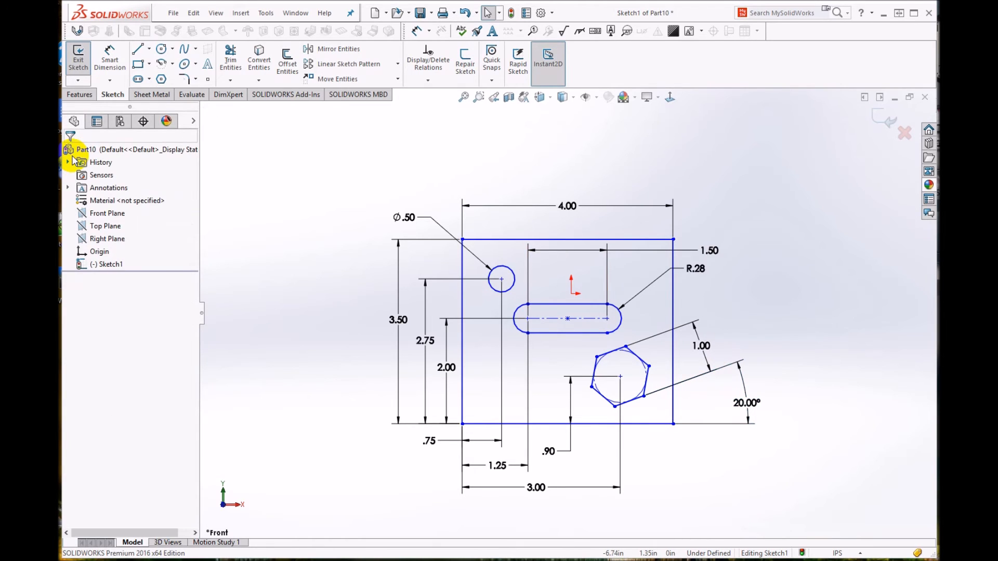